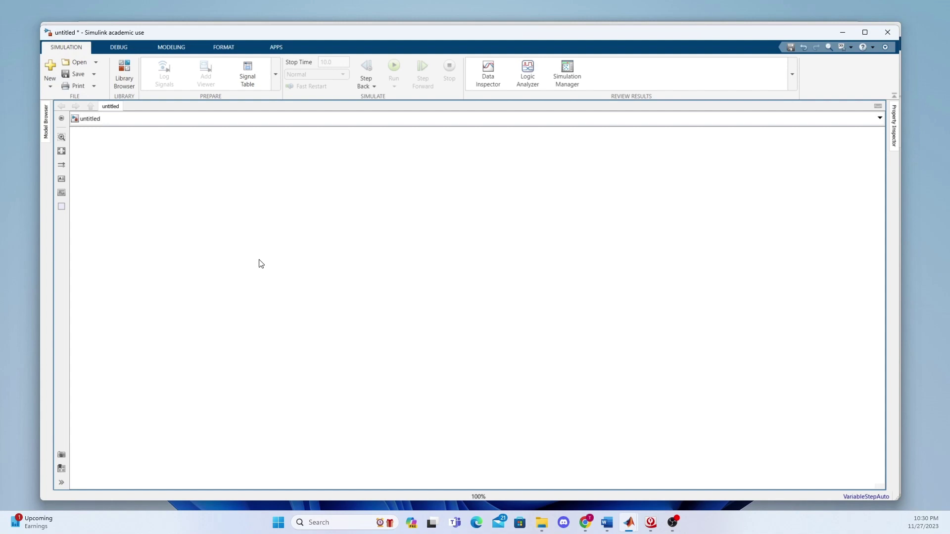
double_click(165, 188)
text(inpo)
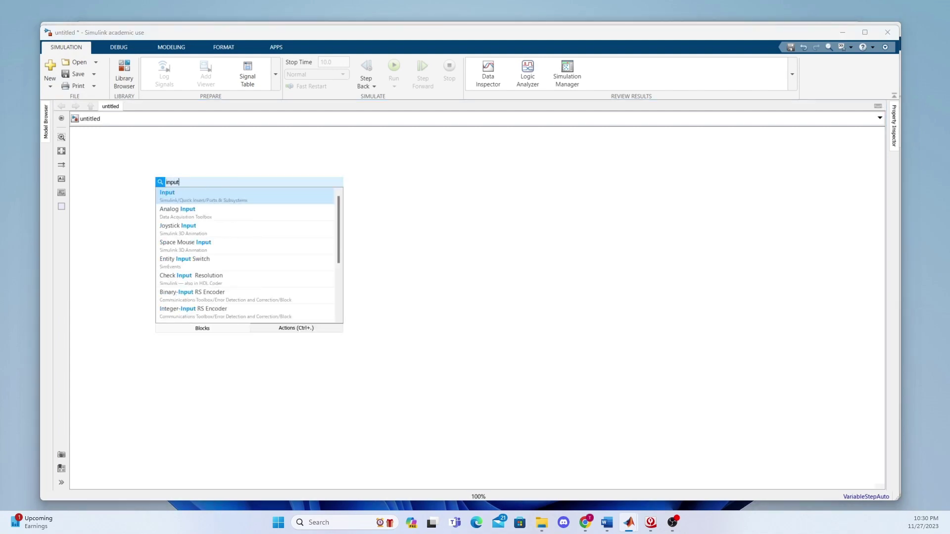
key(Return)
key(Delete)
Step: Insert a Sine Wave block from the Simulink/Sources library on the empty canvas
double_click(142, 198)
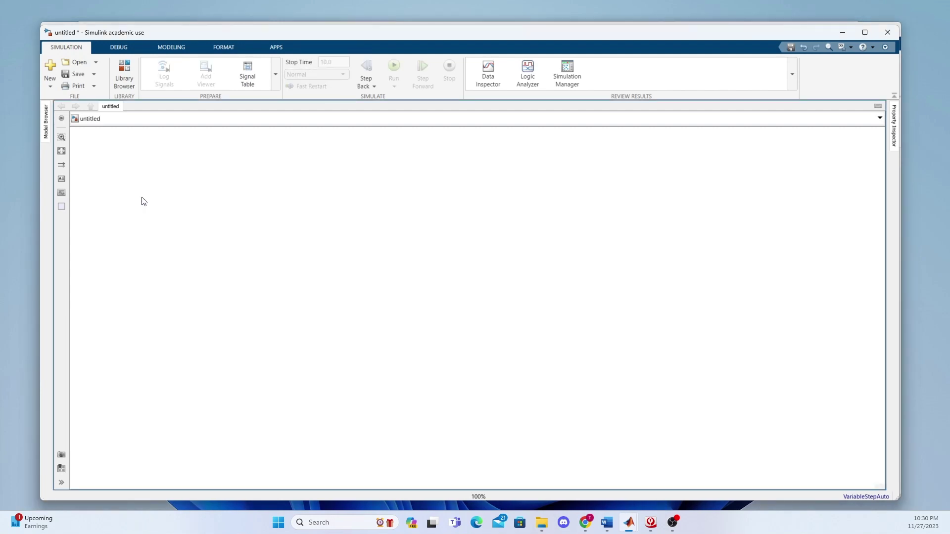
double_click(152, 183)
text(sine)
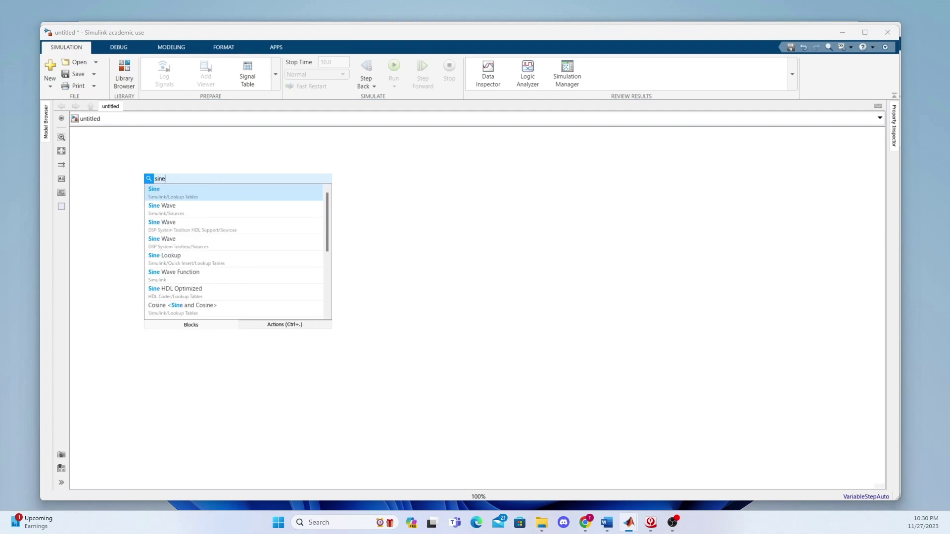
click(168, 213)
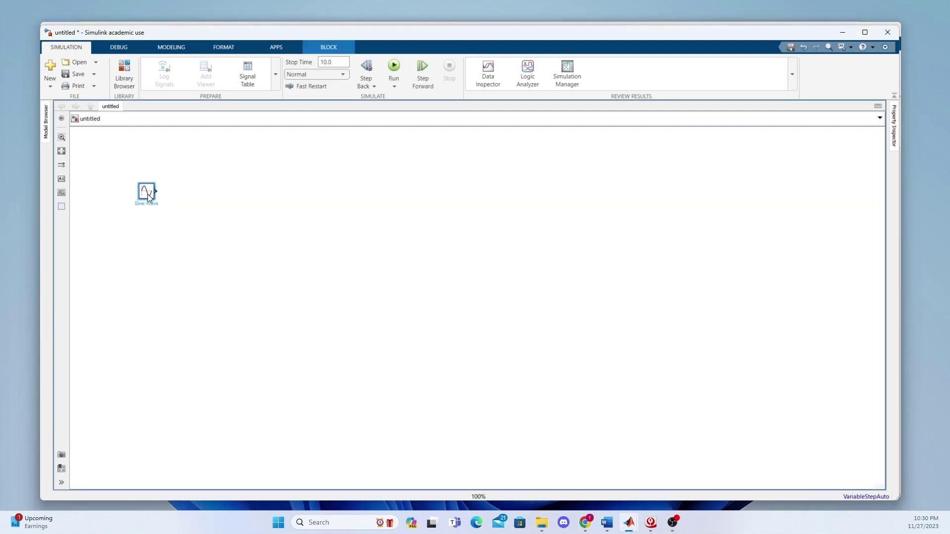
click(212, 242)
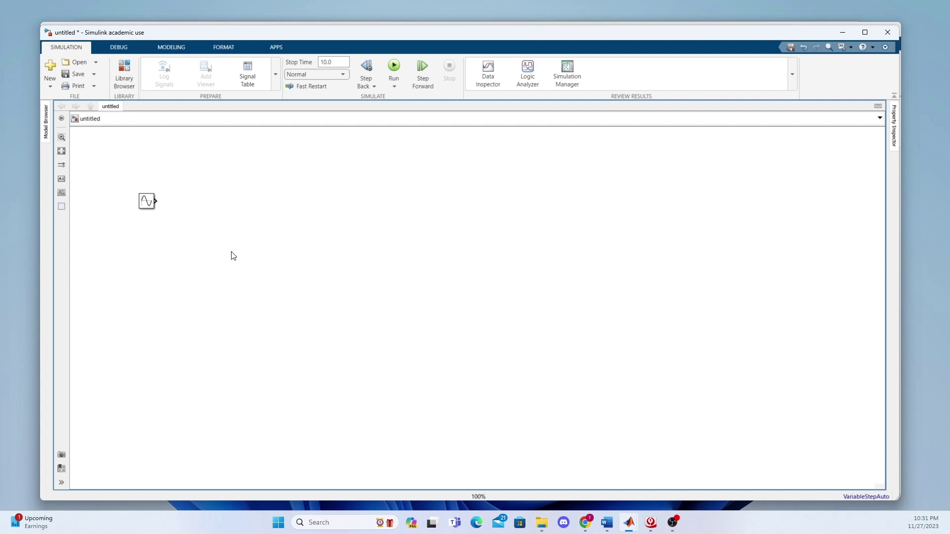
Step: Insert an Add block just to the right of the Sine Wave block
double_click(201, 223)
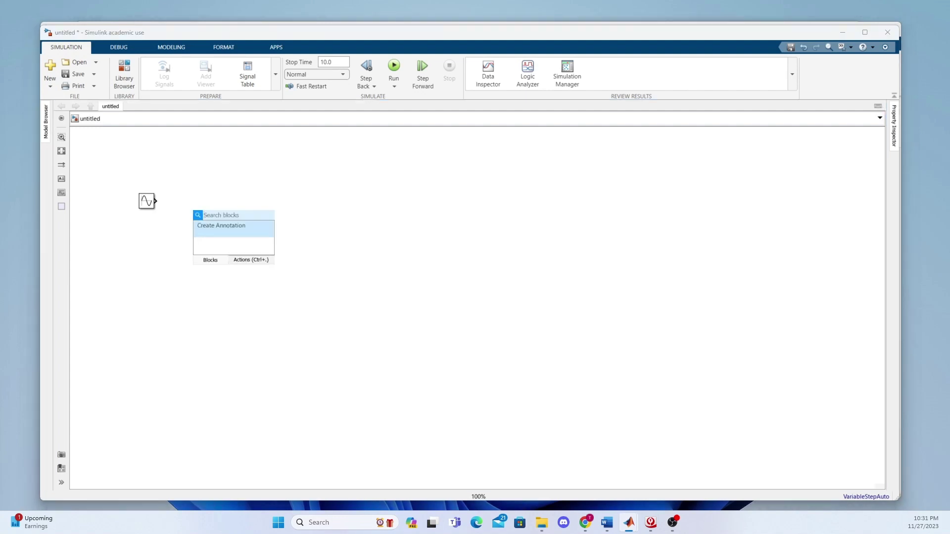
text(add)
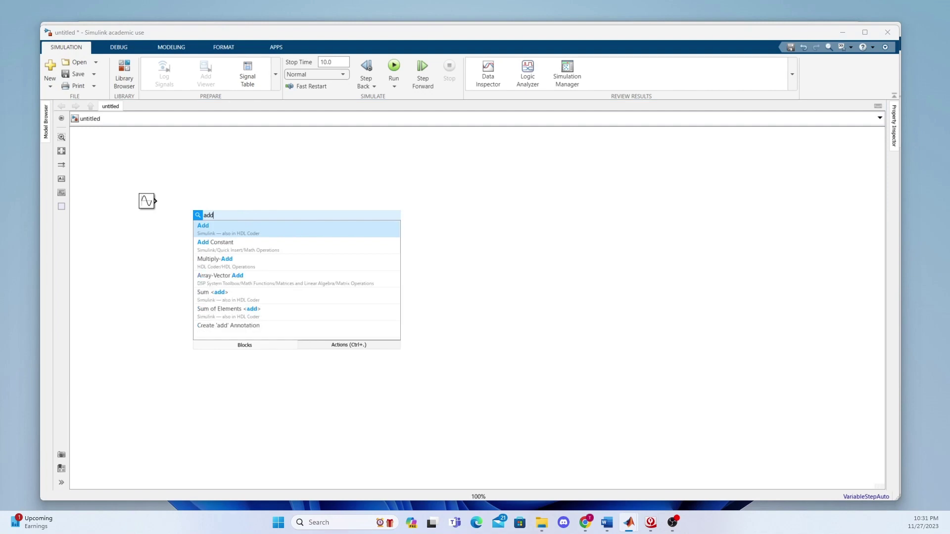
key(Return)
drag(193, 210, 190, 205)
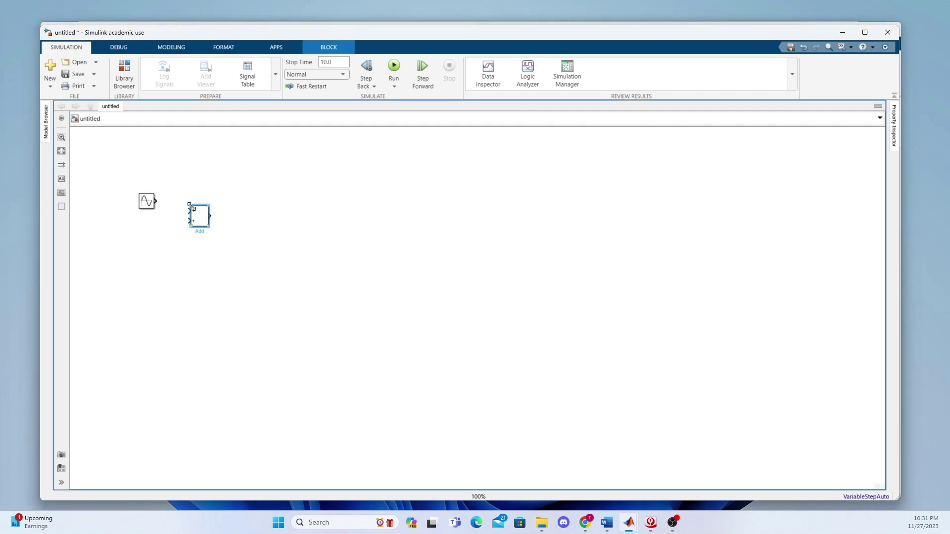
Step: Rename the Add block as Loop and move it closer to the Sine Wave block
double_click(206, 232)
text(LOOP)
key(BackSpace)
key(BackSpace)
key(BackSpace)
text(oop)
click(266, 242)
drag(202, 219, 184, 212)
Step: Set the Loop block's list of signs to +- and apply the change
double_click(184, 211)
double_click(223, 216)
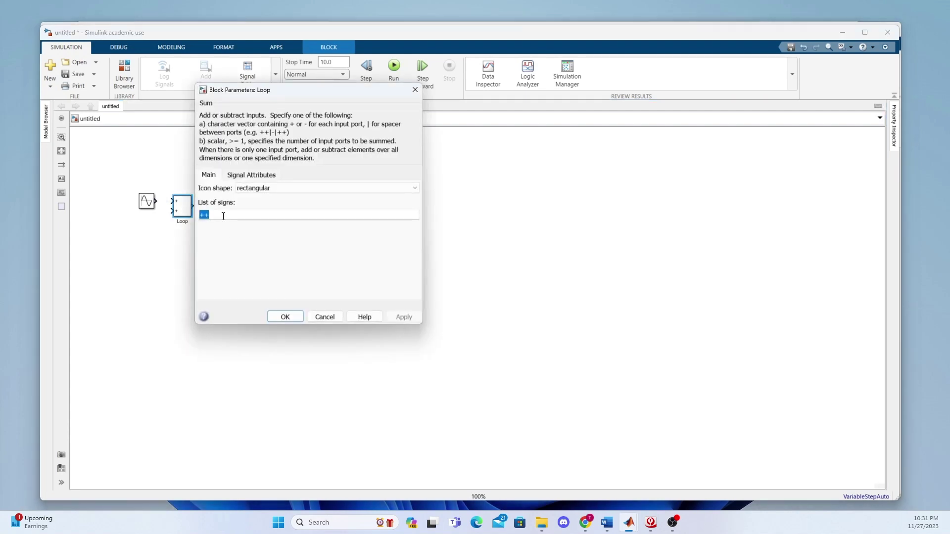
text(+)
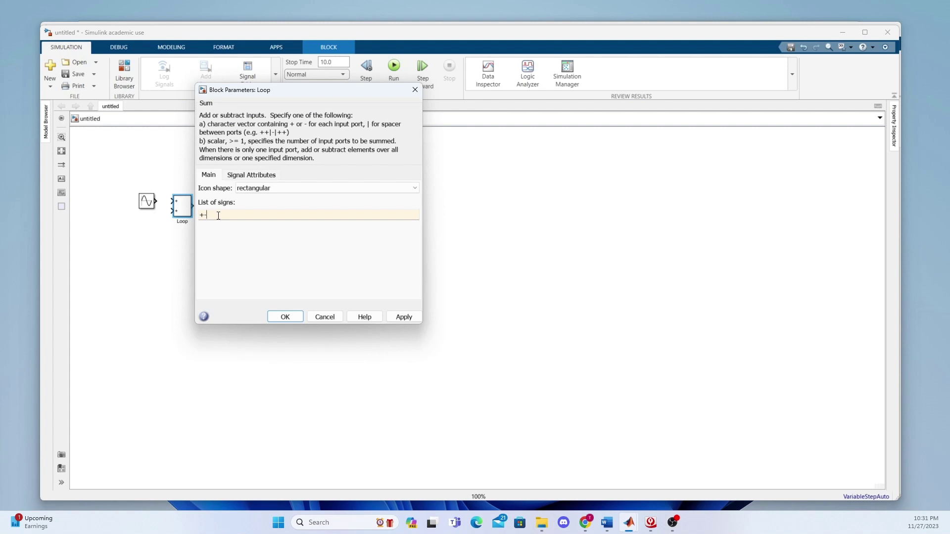
text(-)
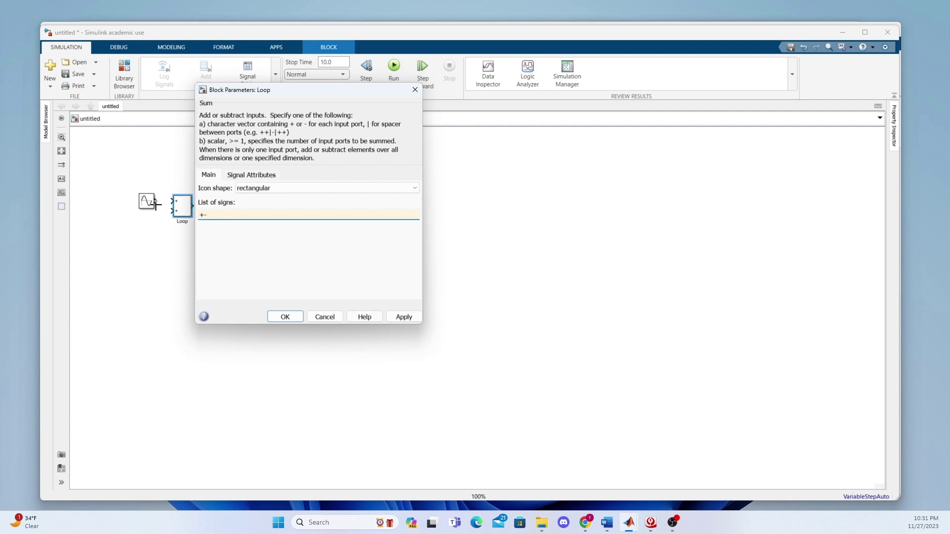
click(416, 318)
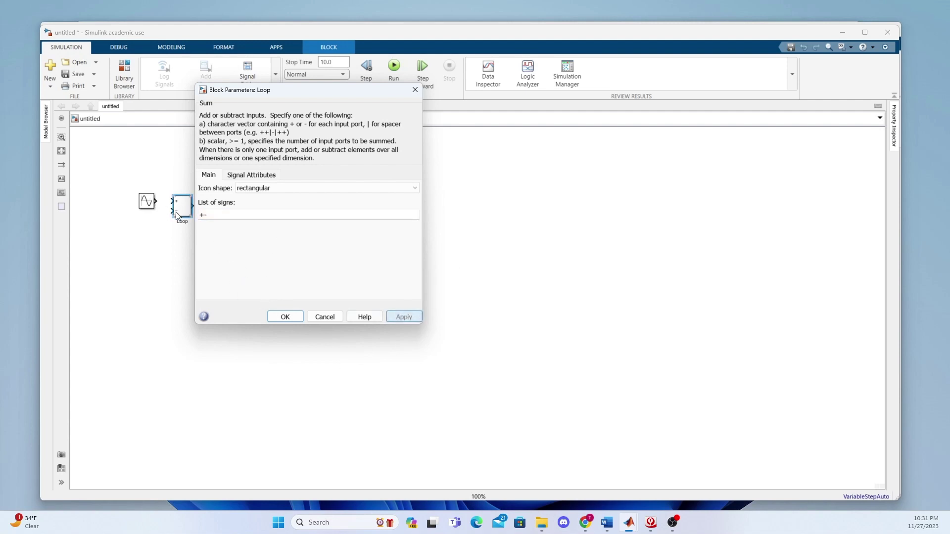
click(286, 318)
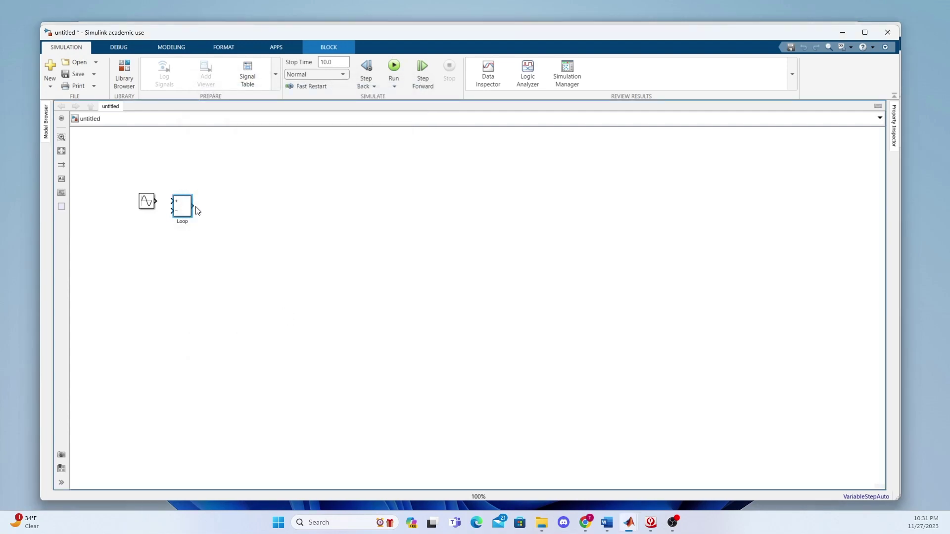
Step: Insert three Gain blocks in a row to the right of the Loop block
double_click(282, 221)
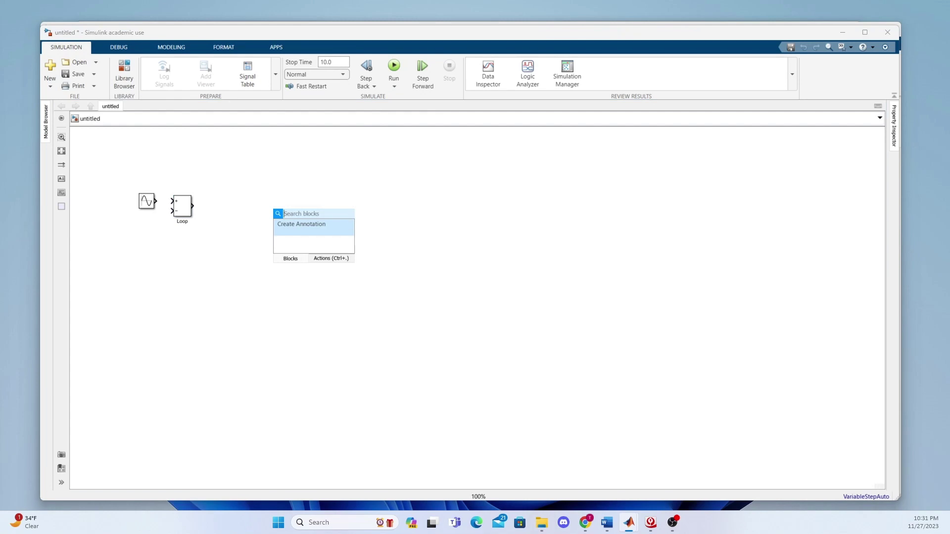
text(gain)
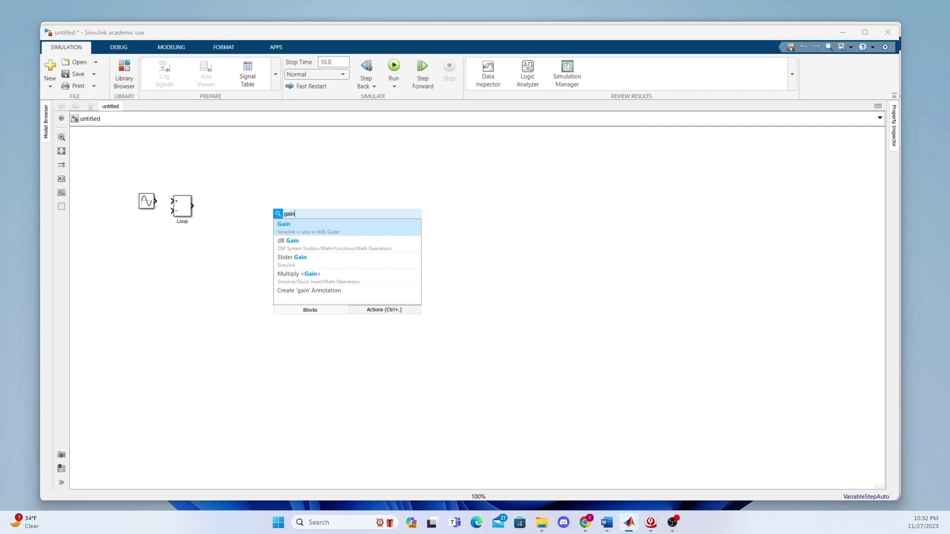
key(Return)
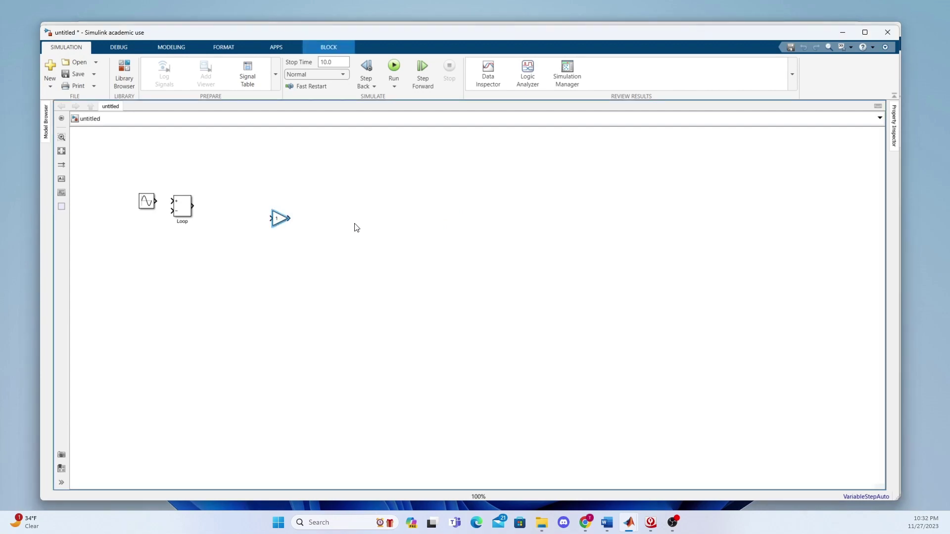
double_click(338, 227)
text(gain)
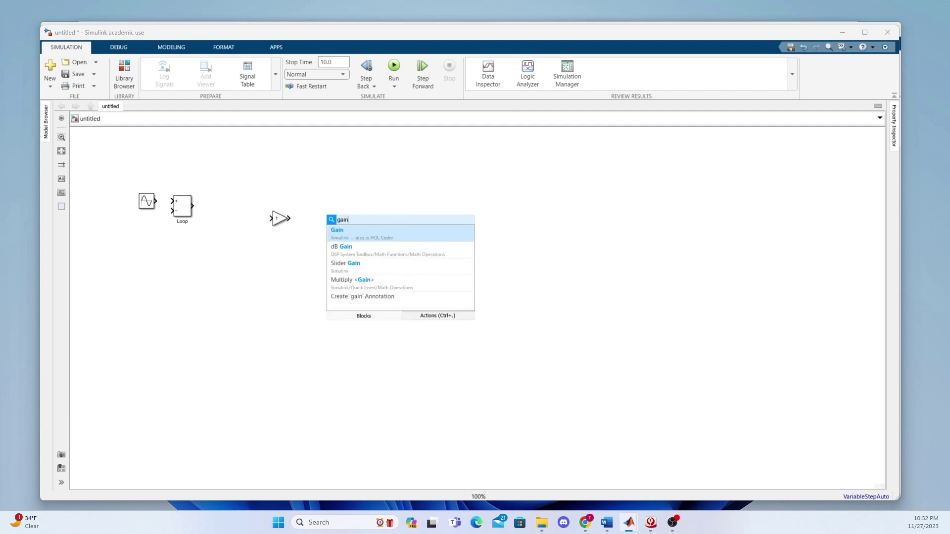
key(Return)
double_click(433, 236)
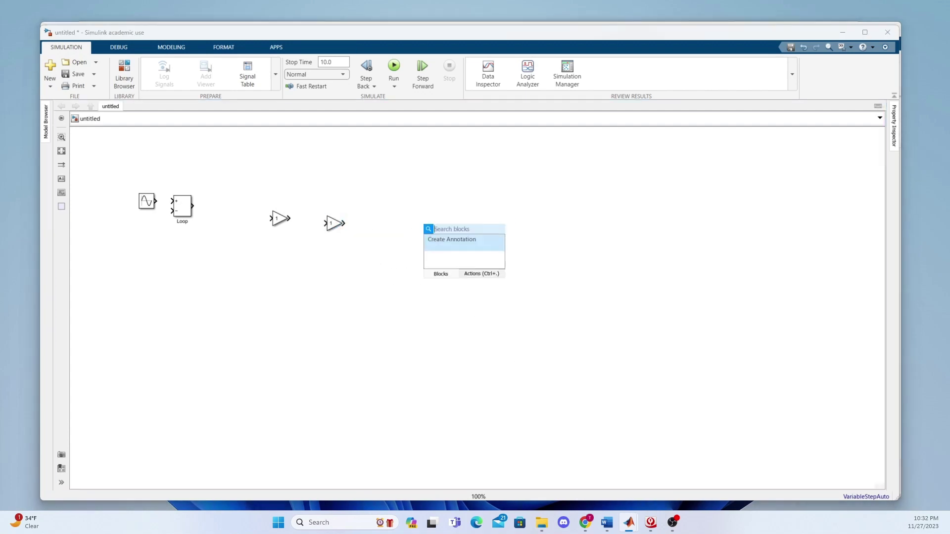
text(gain)
key(Return)
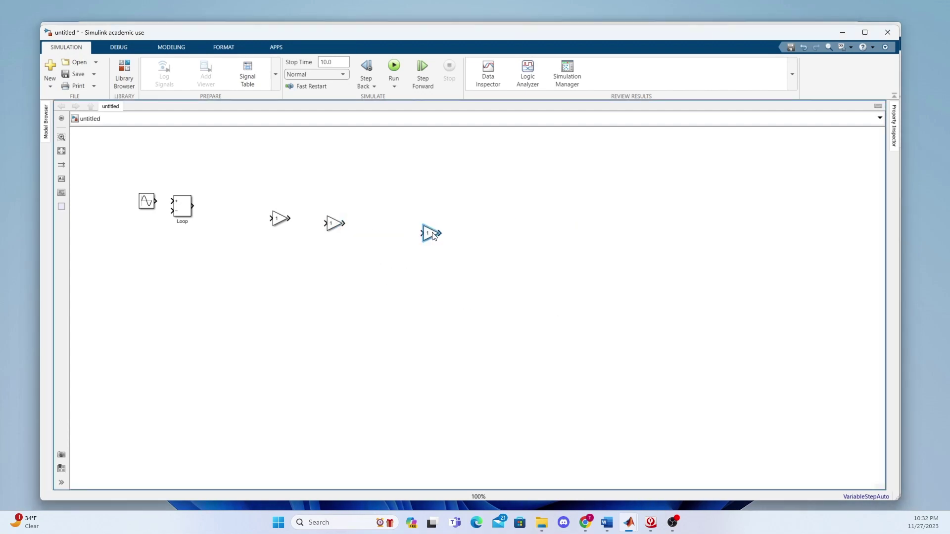
Step: Rename the first Gain block, nearest to Loop, as mass
click(280, 224)
double_click(287, 231)
text(mass)
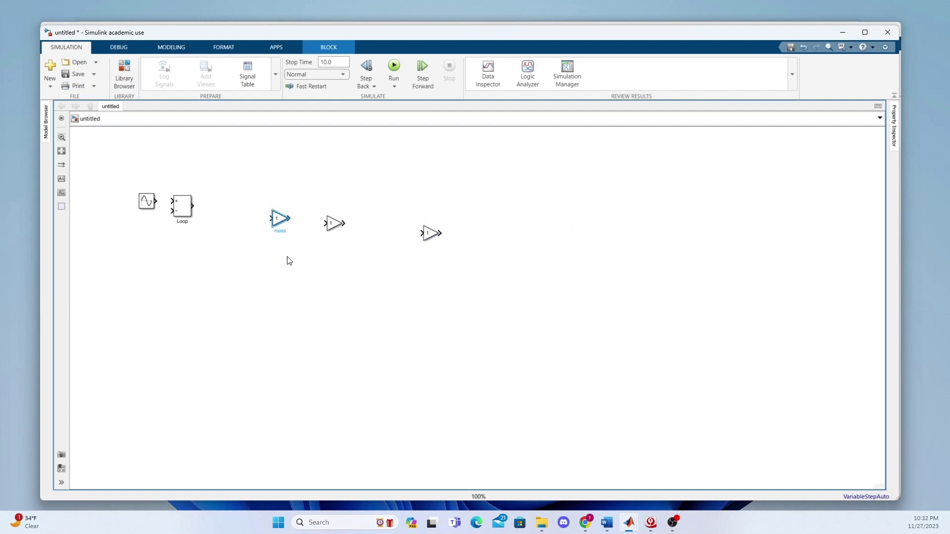
click(289, 261)
Step: Set the mass block's gain to 1/12000, then enlarge the block and line it up with the Loop block
double_click(279, 219)
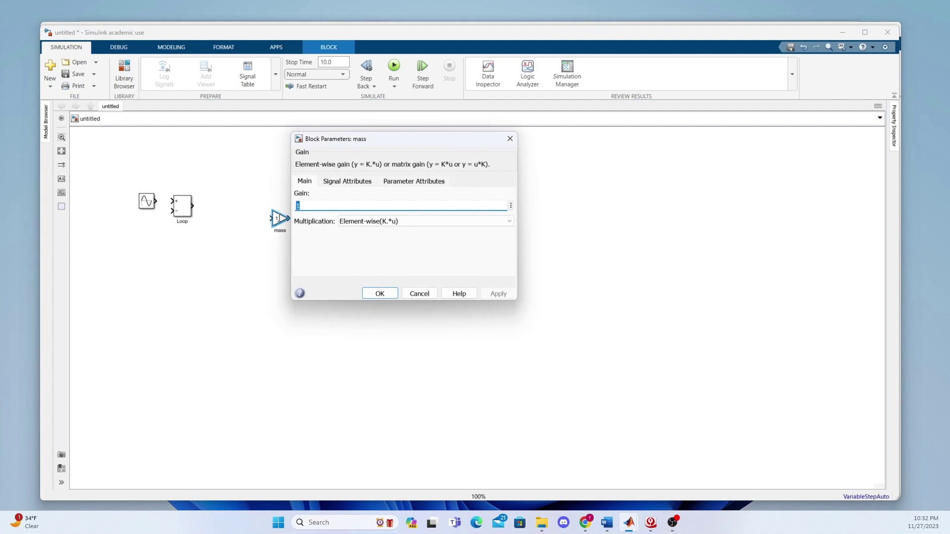
text(1/12000)
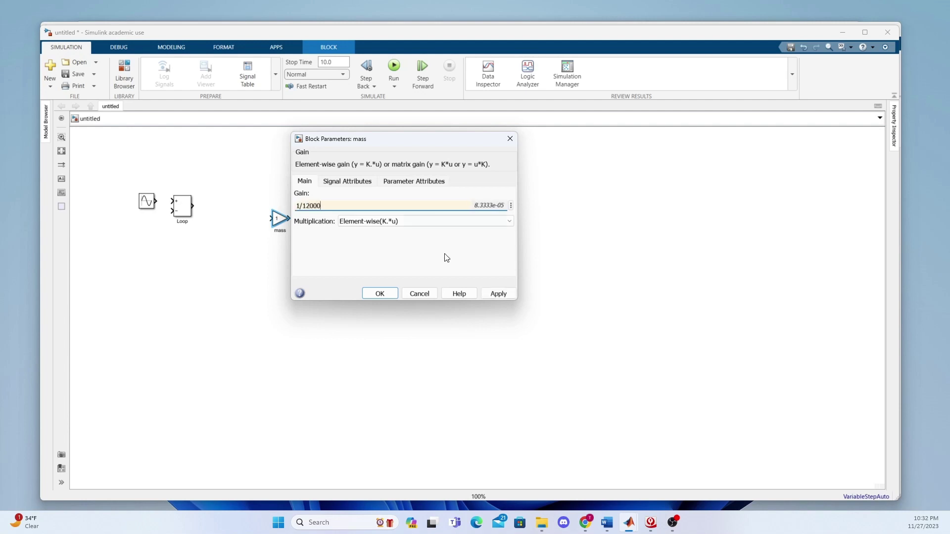
click(487, 293)
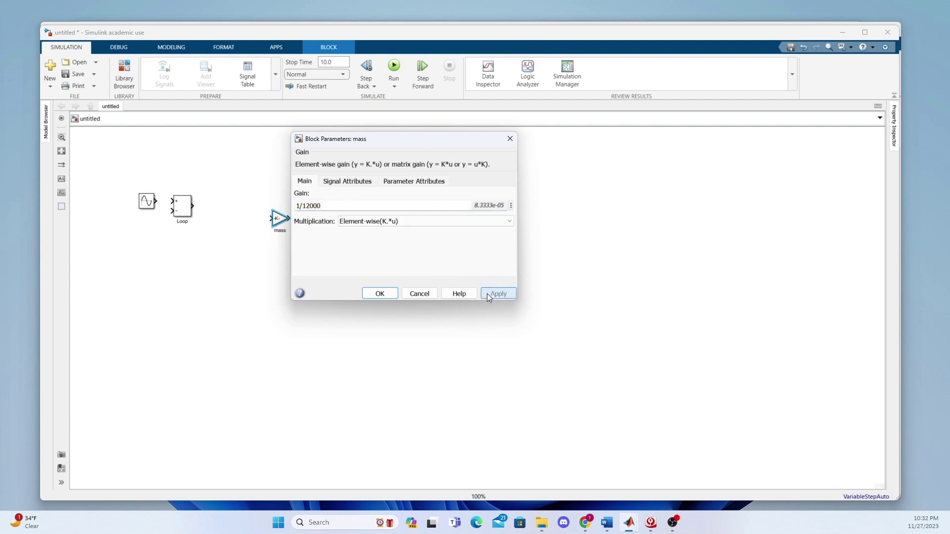
click(378, 295)
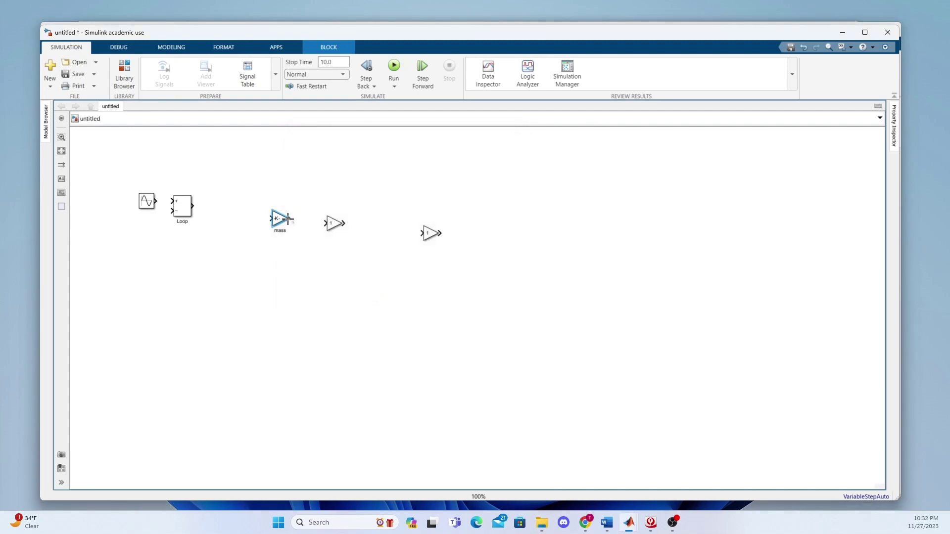
drag(290, 227, 262, 210)
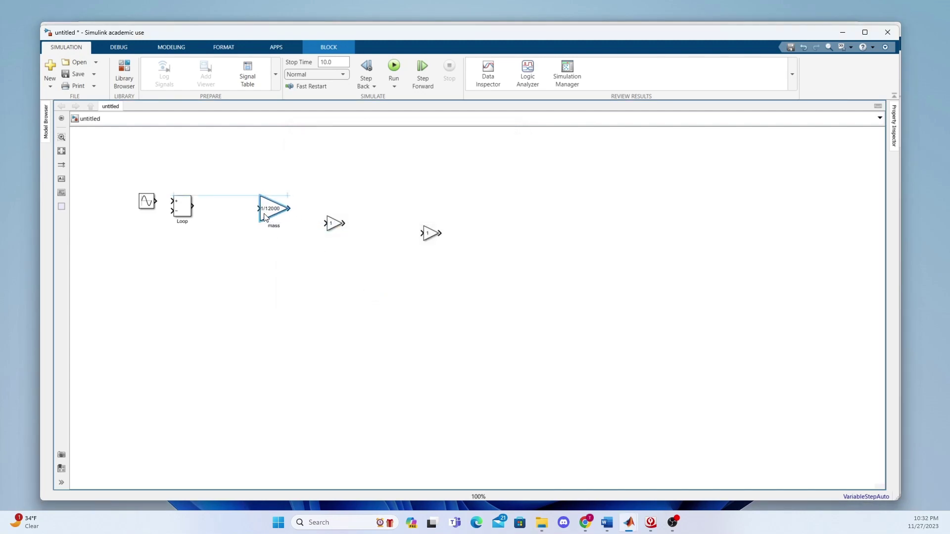
click(292, 253)
Step: Move the second Gain block slightly and rename it as Damping
drag(334, 227, 342, 222)
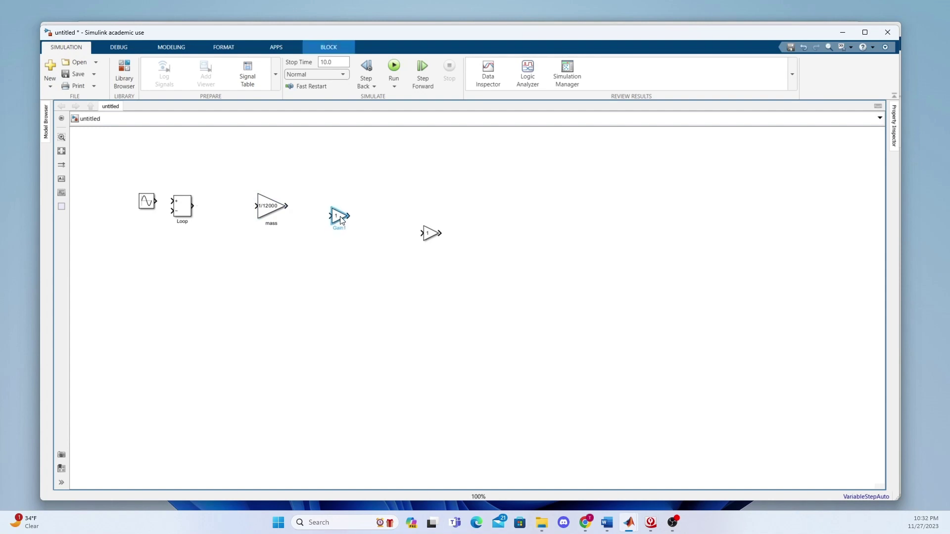
double_click(337, 229)
text(b)
text(amping)
click(361, 265)
Step: Set the Damping block's gain to 53 and apply the change
click(336, 216)
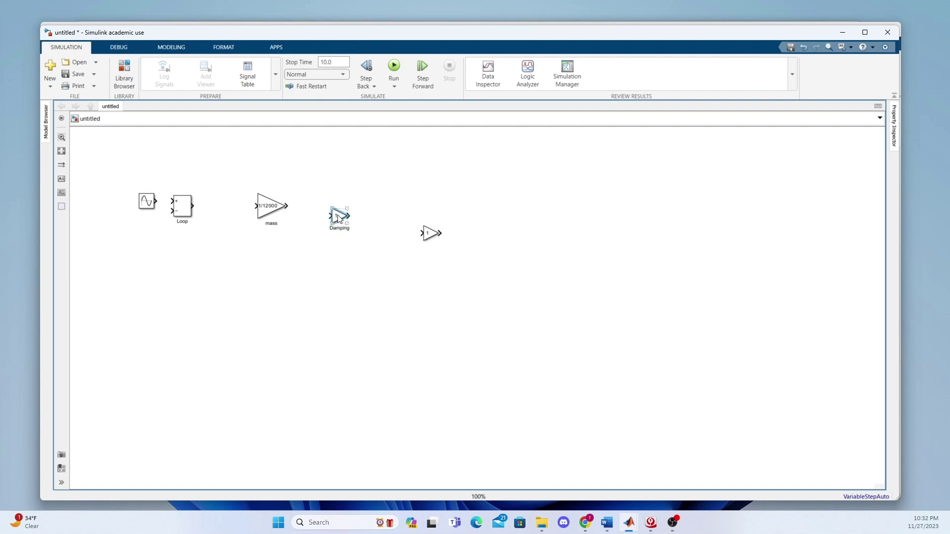
double_click(337, 216)
text(53)
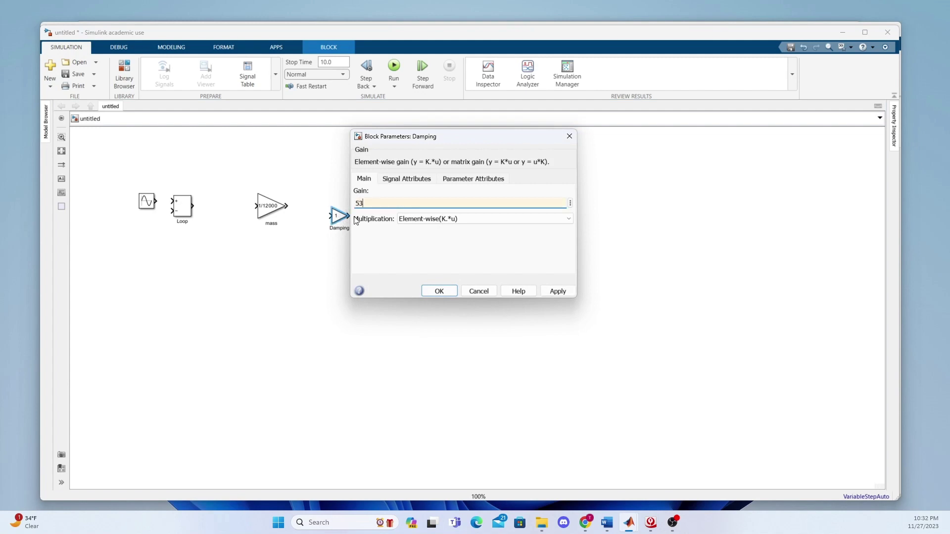
click(550, 293)
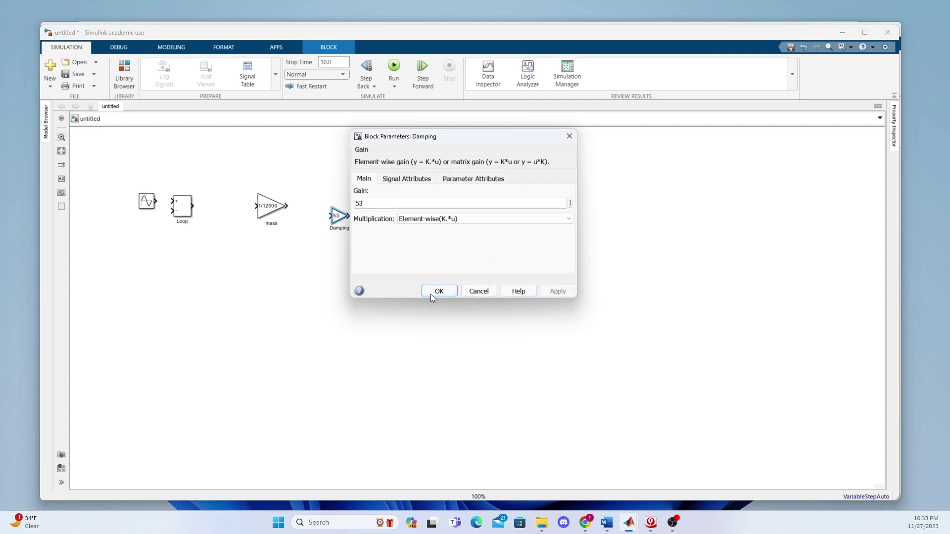
click(433, 290)
Step: Rename the third Gain block as Stiffness
click(432, 236)
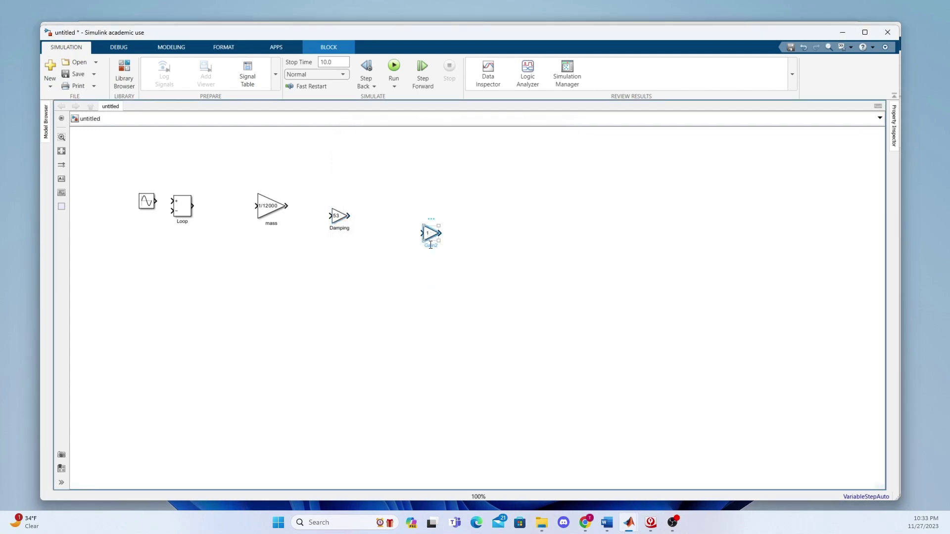
double_click(441, 246)
text(Stiffness)
click(475, 252)
Step: Set the Stiffness block's gain to 96 and apply the change
double_click(432, 235)
text(96)
key(Escape)
double_click(431, 234)
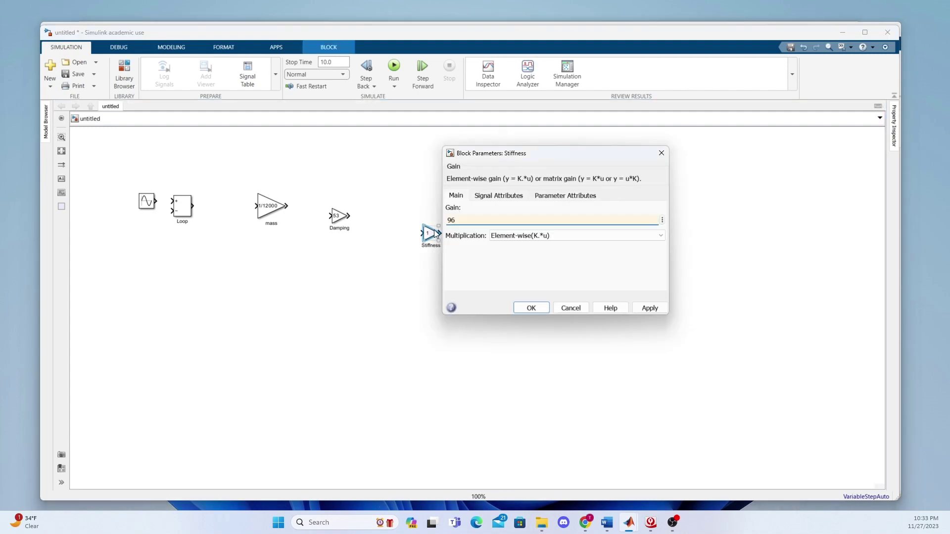
click(648, 308)
click(531, 307)
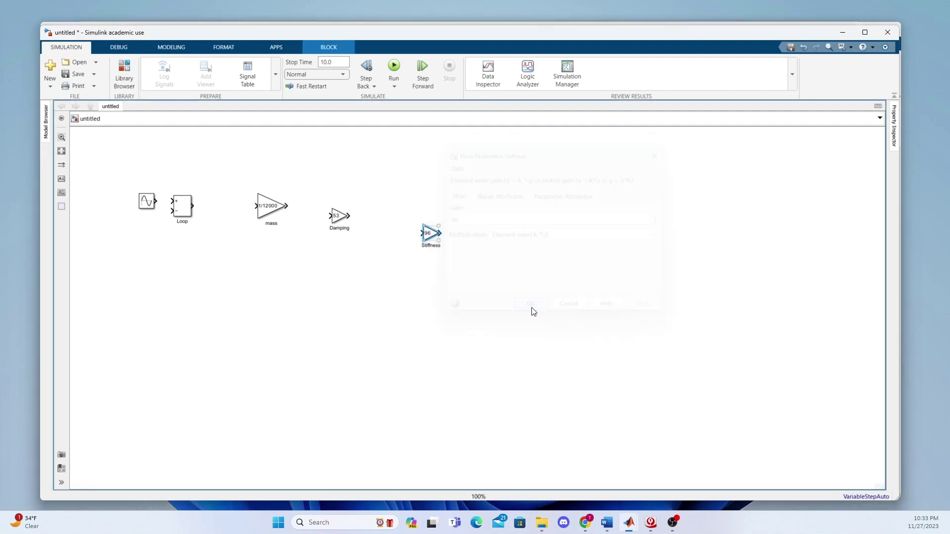
Step: Stack the Damping and Stiffness blocks vertically below and to the right of the mass block
drag(431, 235, 398, 230)
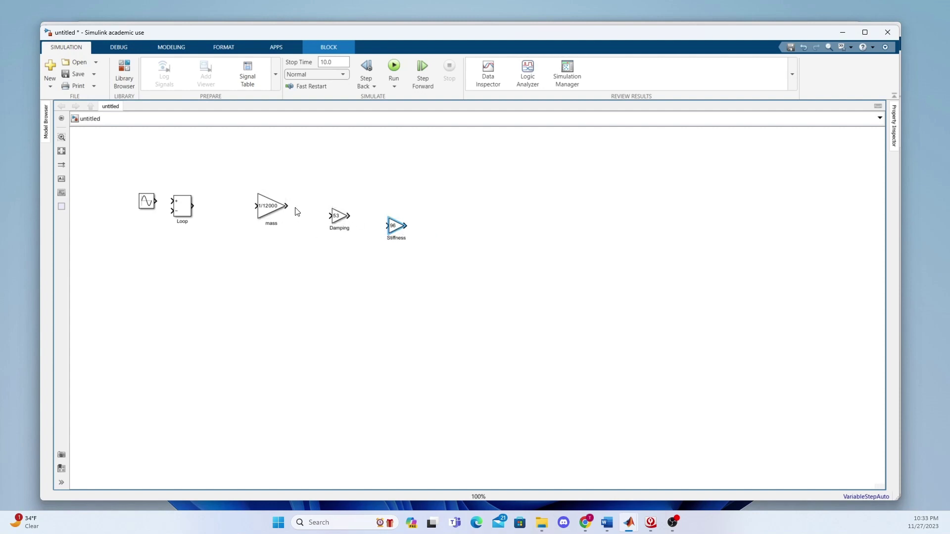
drag(342, 226, 326, 255)
drag(403, 231, 329, 286)
click(396, 244)
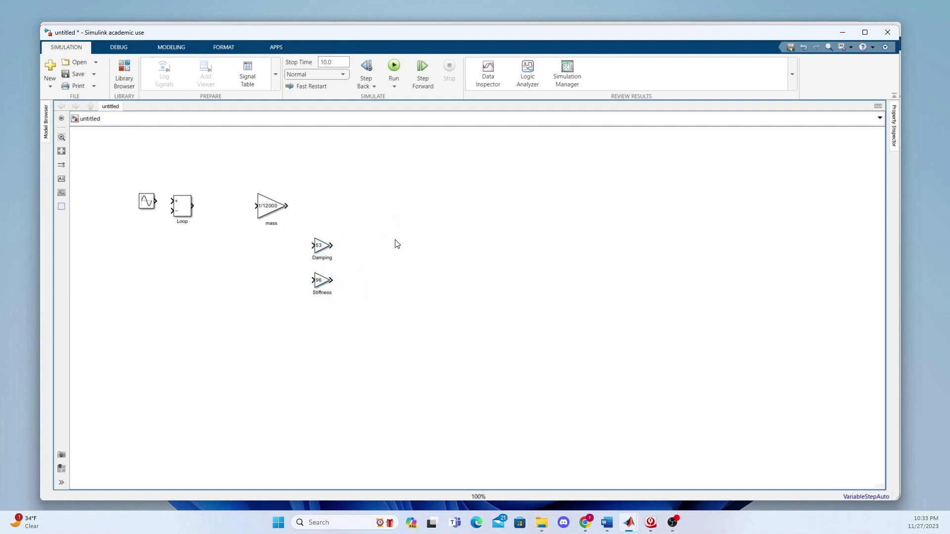
Step: Add an Integrator block and place it directly to the right of the mass block, in line with its output
double_click(360, 202)
text(inte)
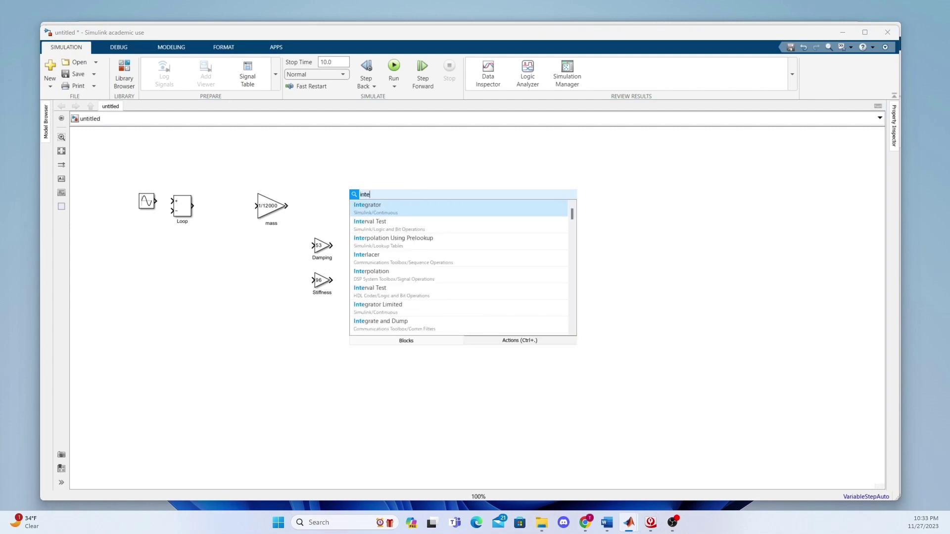
click(405, 205)
drag(360, 201, 323, 209)
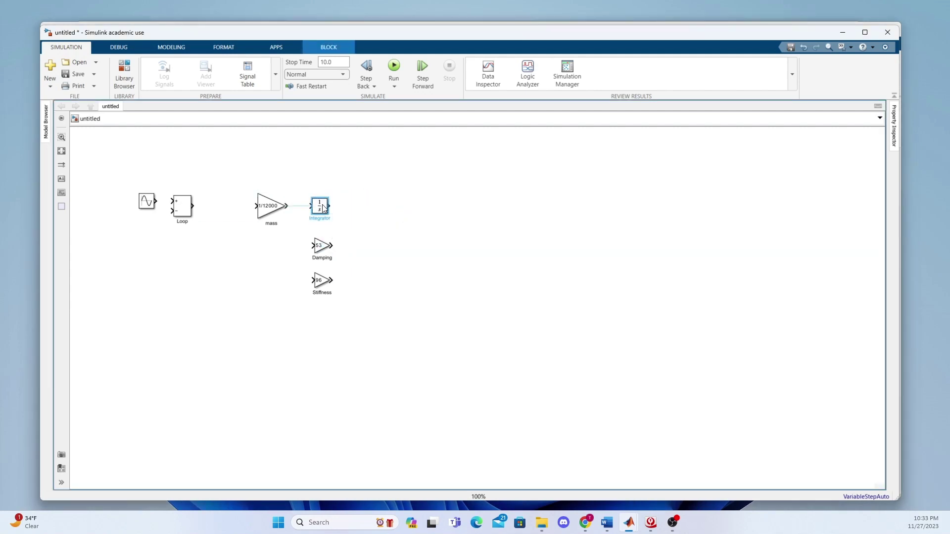
double_click(389, 257)
text(gain)
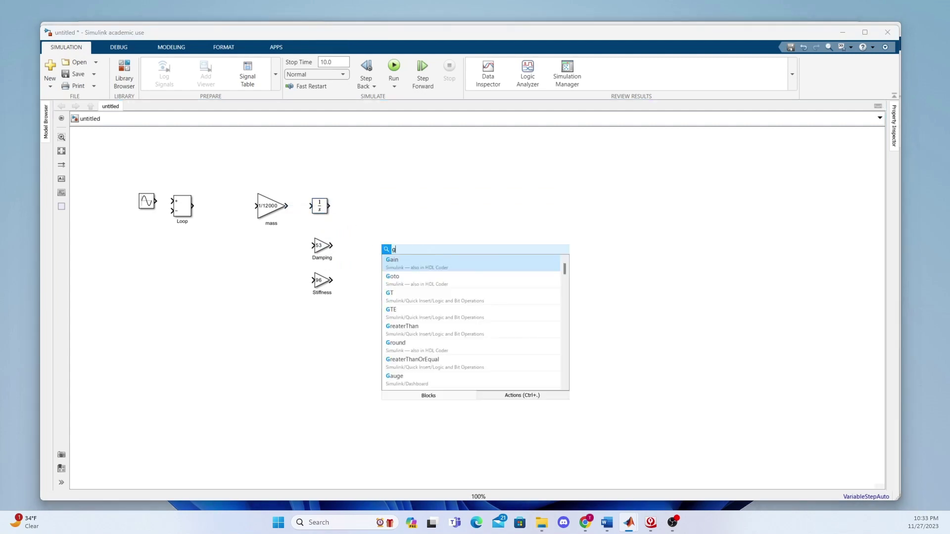
click(444, 260)
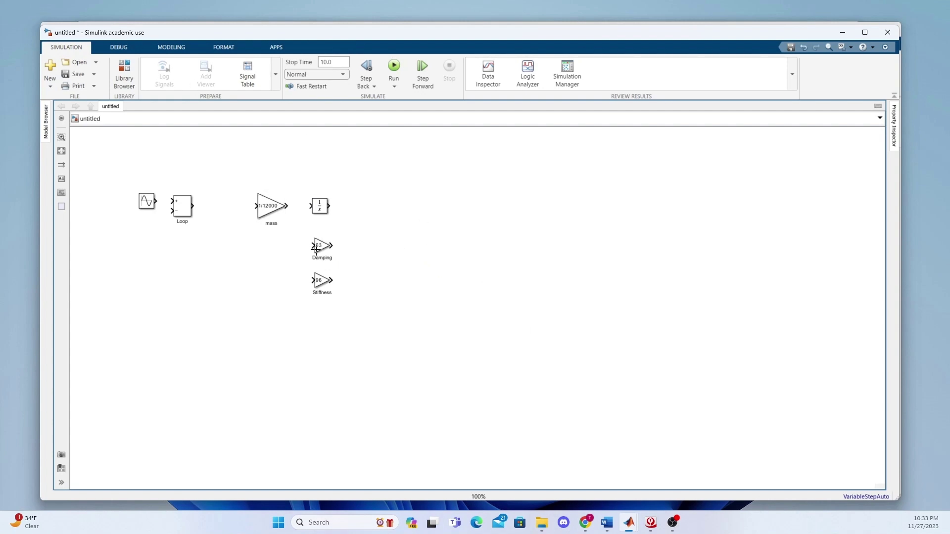
click(329, 281)
Step: Add a second Integrator block and place it to the right of the first integrator
double_click(385, 227)
text(in)
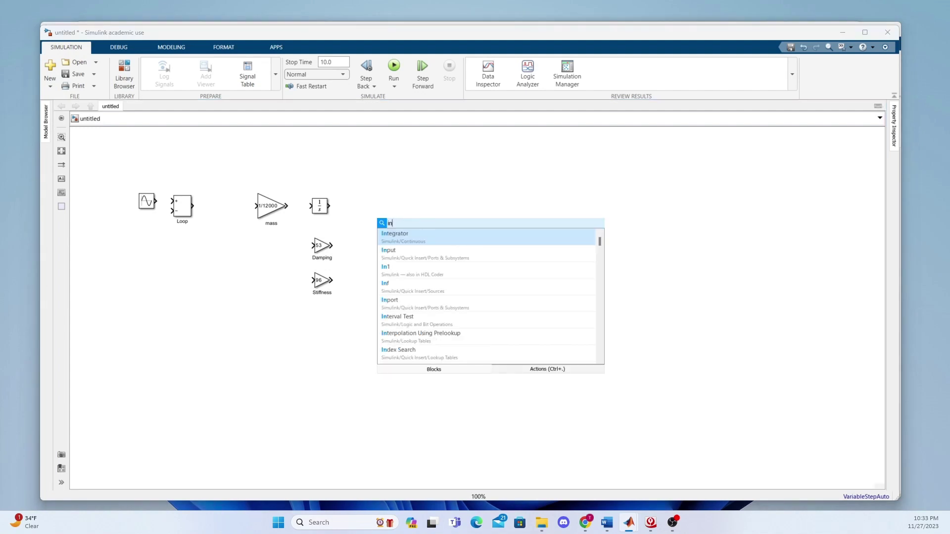
text(teg)
click(466, 242)
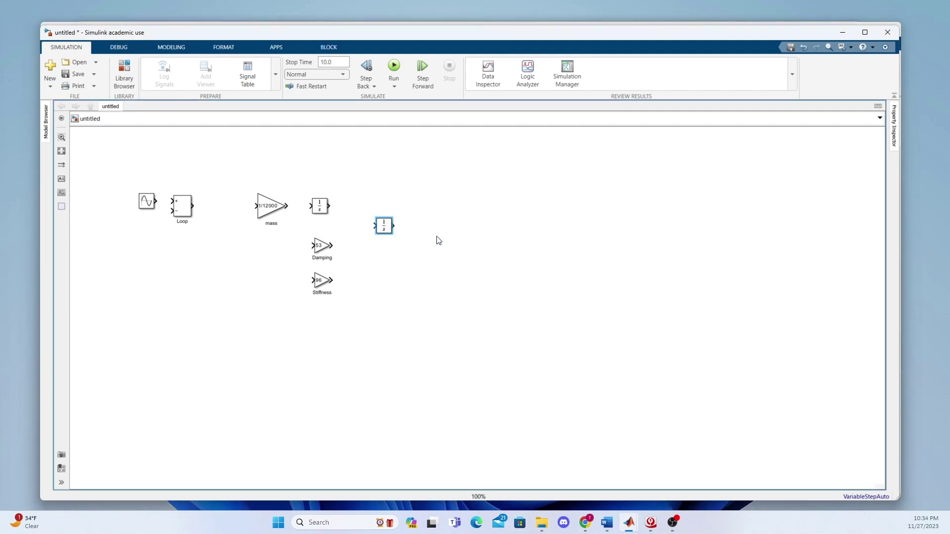
drag(385, 225, 388, 203)
Step: Reposition the two Integrator blocks farther to the right of the mass block, with the second slightly lower than the first
drag(318, 207, 357, 203)
key(Delete)
key(Delete)
double_click(347, 211)
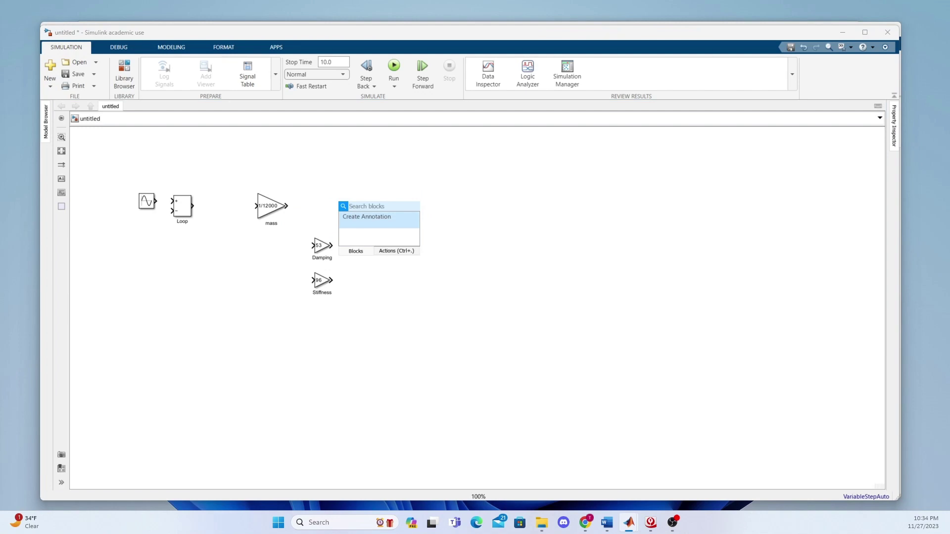
key(ctrl+z)
key(ctrl+z)
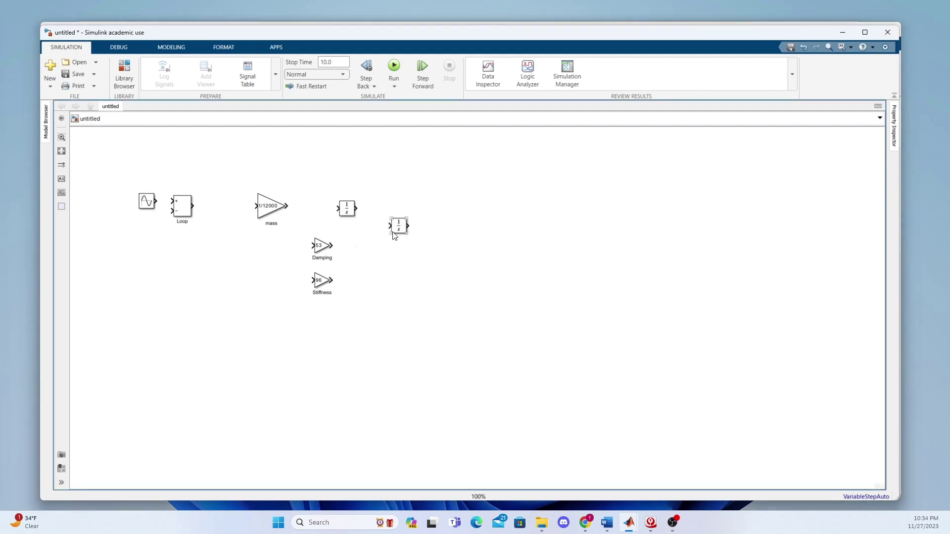
Step: Add three Scope blocks in a descending diagonal to the right of the integrators
double_click(443, 217)
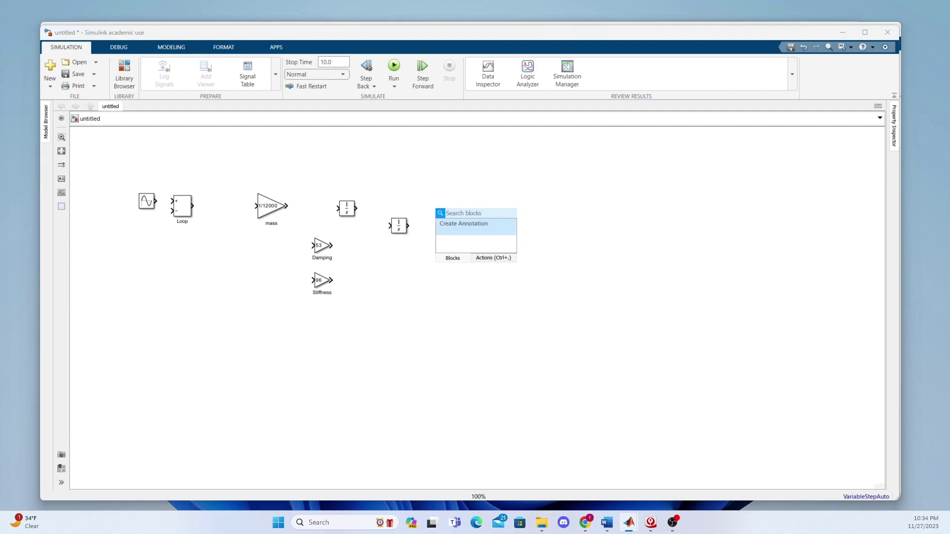
text(scope)
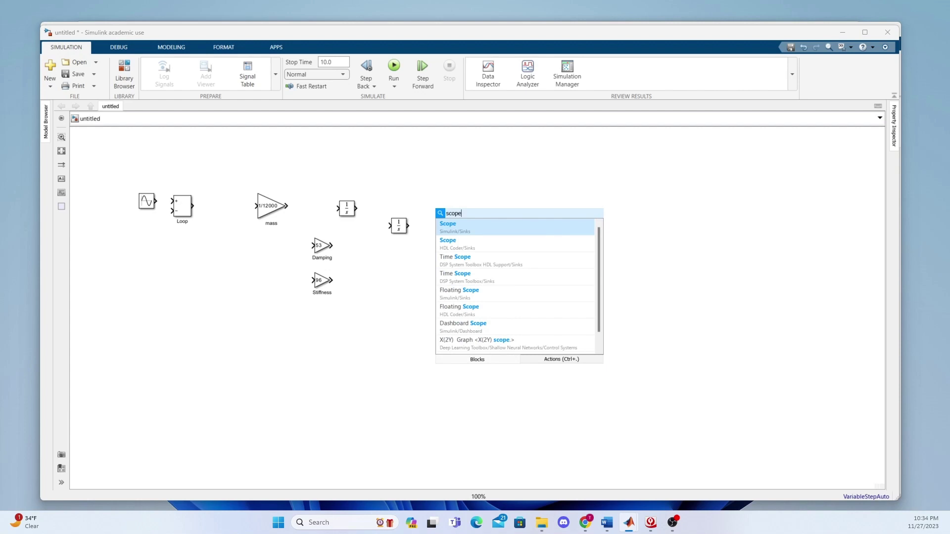
key(Return)
double_click(475, 241)
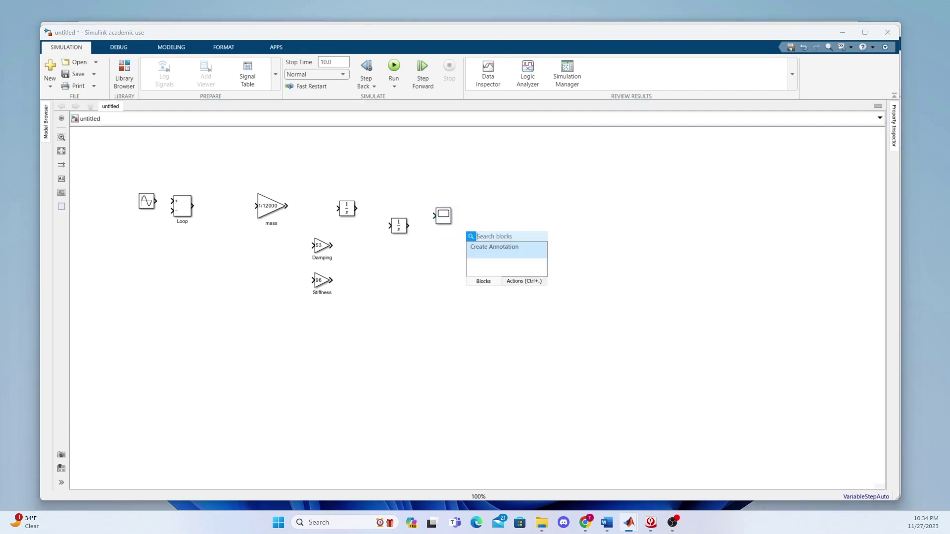
text(scope)
key(Return)
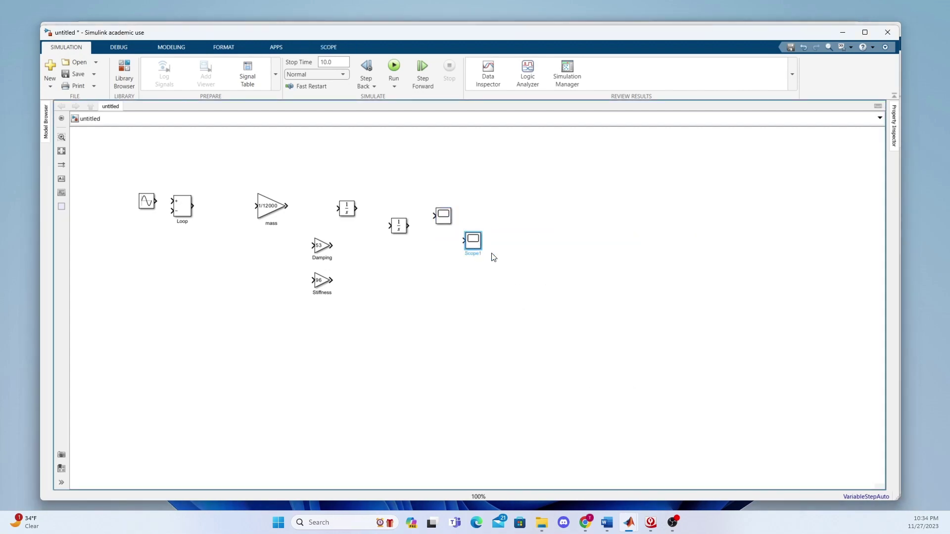
double_click(509, 275)
text(sco)
key(Return)
Step: Rename the three Scope blocks, from the uppermost to the lowest, as Position, Velocity and Acceleration
click(443, 219)
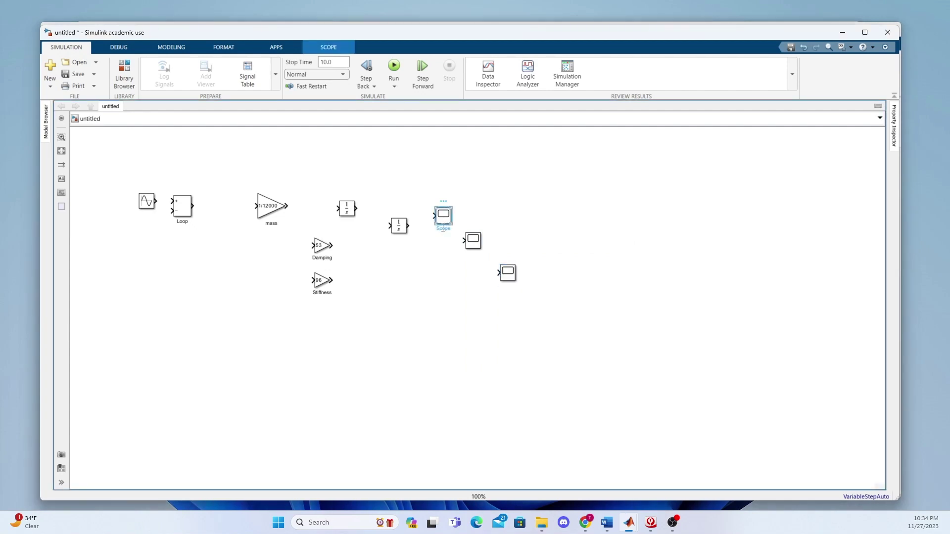
double_click(444, 228)
text(Position)
click(472, 242)
text(V)
click(508, 273)
double_click(504, 287)
text(S)
text(cceleratio)
click(464, 300)
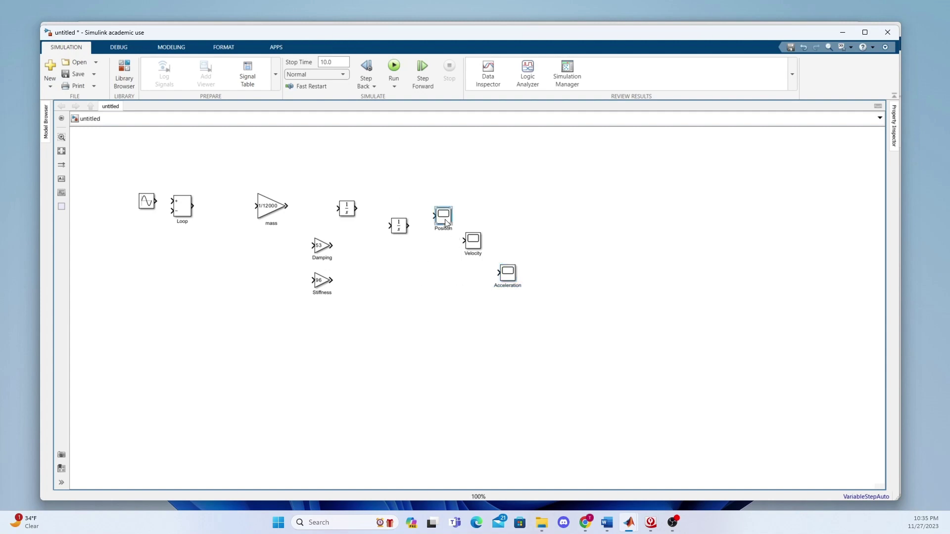
Step: Rearrange the scopes to the right of the integrators with Acceleration on top, Velocity in the middle and Position lowest
drag(443, 218, 561, 251)
drag(515, 274, 478, 183)
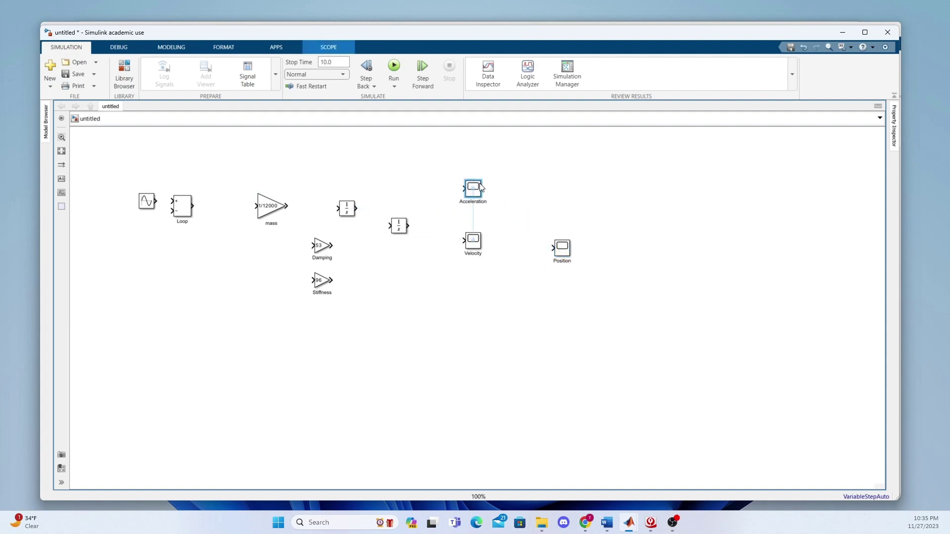
drag(483, 237, 485, 209)
drag(563, 249, 500, 251)
click(428, 338)
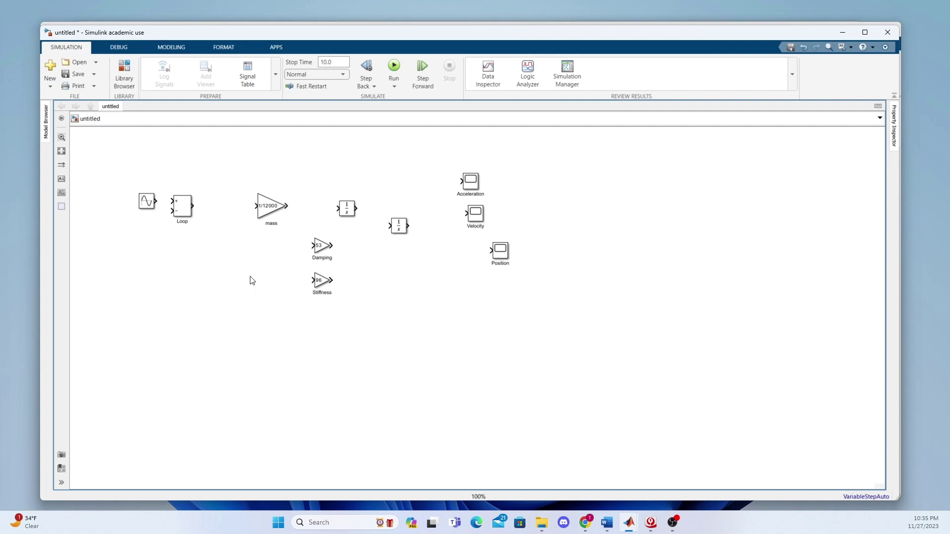
Step: Add an Add block below and between the Loop and mass blocks, and enlarge it slightly
double_click(230, 279)
text(add)
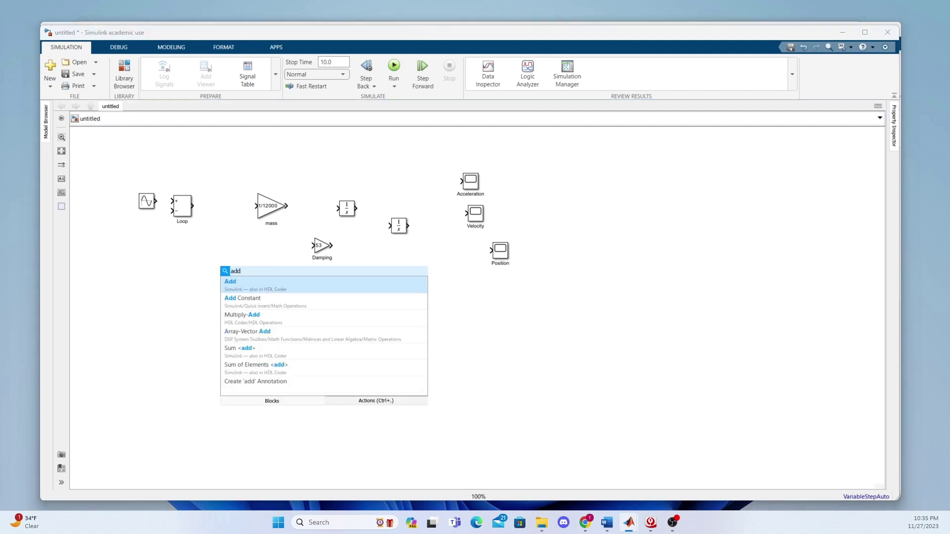
key(Return)
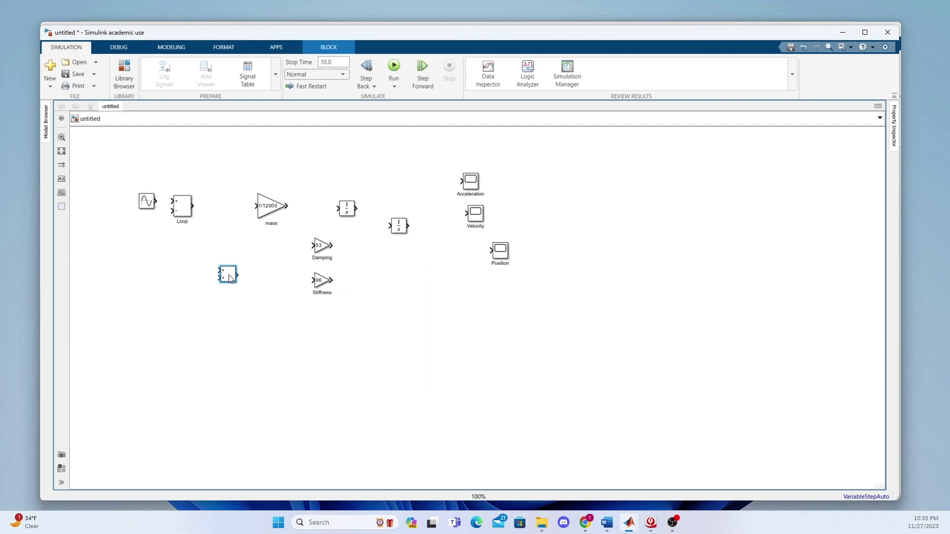
drag(221, 268, 223, 264)
Step: Add a To Workspace block below the Position scope, and shift the Velocity and Acceleration scopes right to line up above Position
double_click(545, 200)
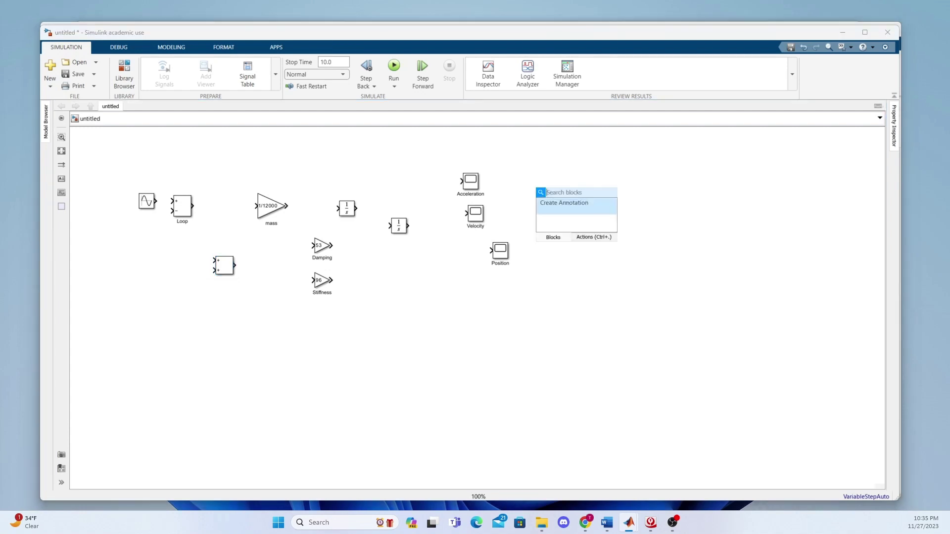
text(work)
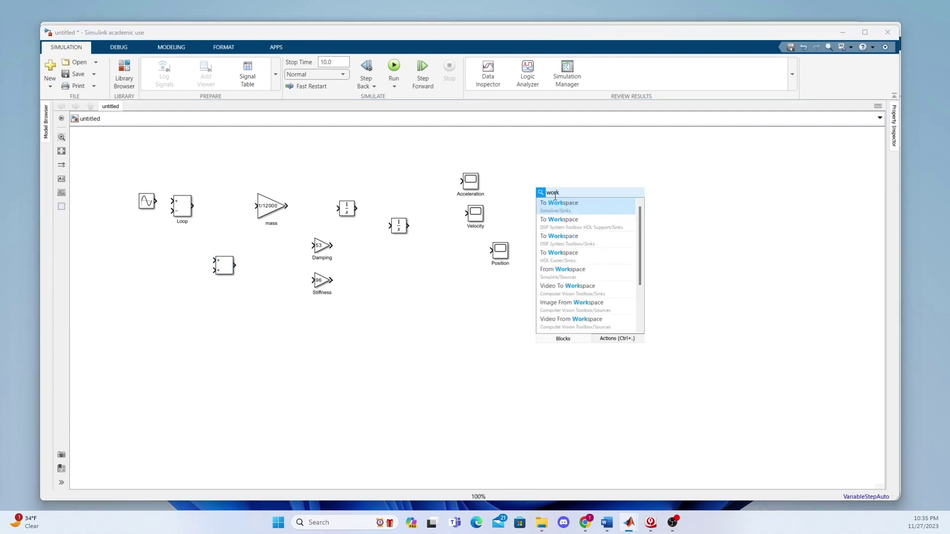
click(591, 205)
drag(552, 193, 522, 279)
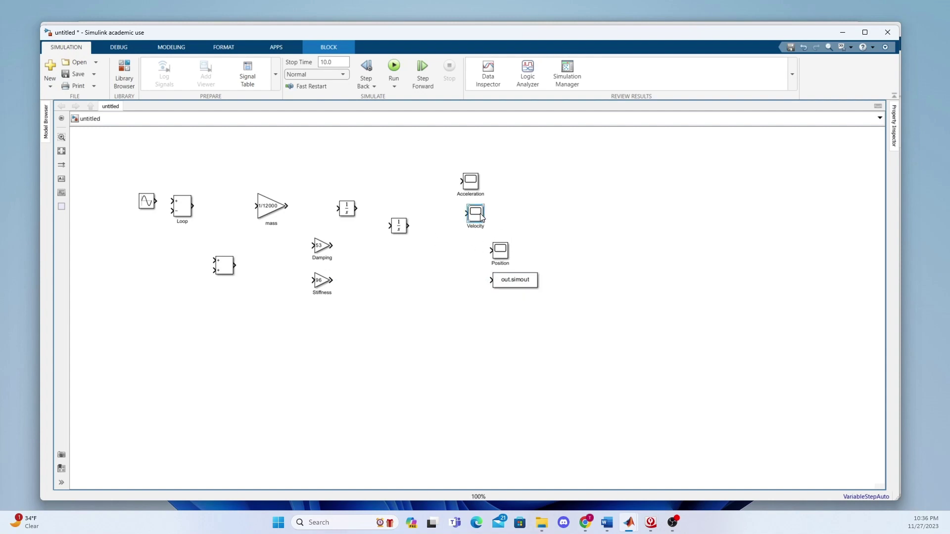
drag(482, 217, 499, 218)
drag(473, 184, 495, 180)
Step: Wire the Loop output through the mass gain and both integrators to the Position scope, branching the position signal to the To Workspace block
drag(194, 206, 487, 251)
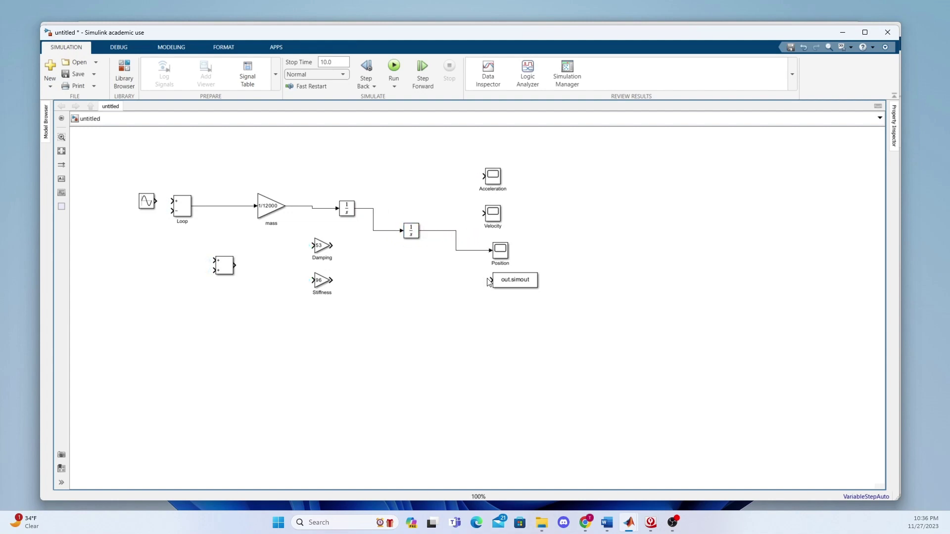
drag(489, 283, 470, 251)
Step: Feed Stiffness from the position signal and Damping from the first integrator's output, and wire both gain outputs into the Add block
drag(310, 280, 459, 252)
drag(333, 280, 216, 272)
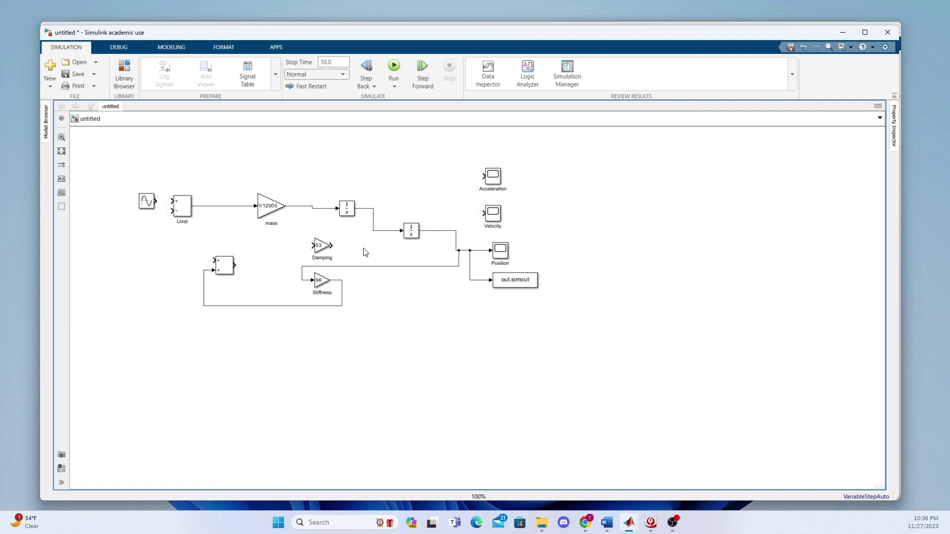
drag(313, 246, 373, 227)
click(318, 247)
drag(333, 245, 214, 262)
click(226, 271)
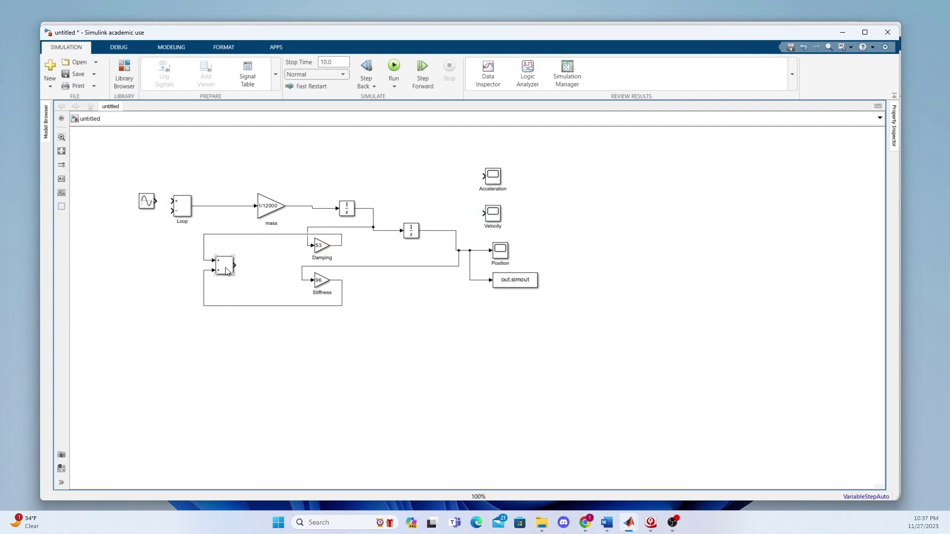
Step: Connect the Add block's output to the Loop block's minus input and the sine wave to its plus input
drag(236, 265, 173, 215)
drag(157, 202, 175, 203)
Step: Branch the first integrator's output to the Velocity scope and the mass gain's output to the Acceleration scope
drag(484, 214, 453, 214)
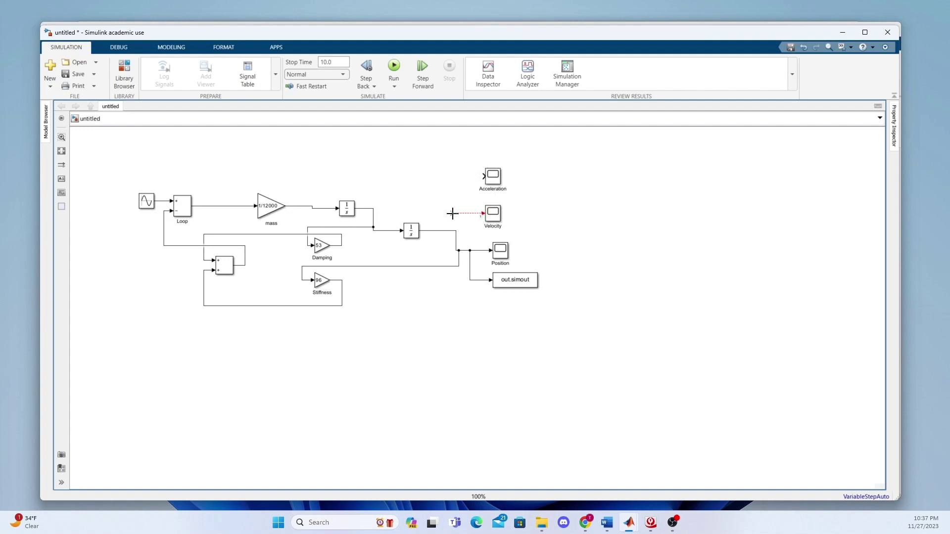
drag(453, 214, 390, 231)
drag(484, 176, 318, 208)
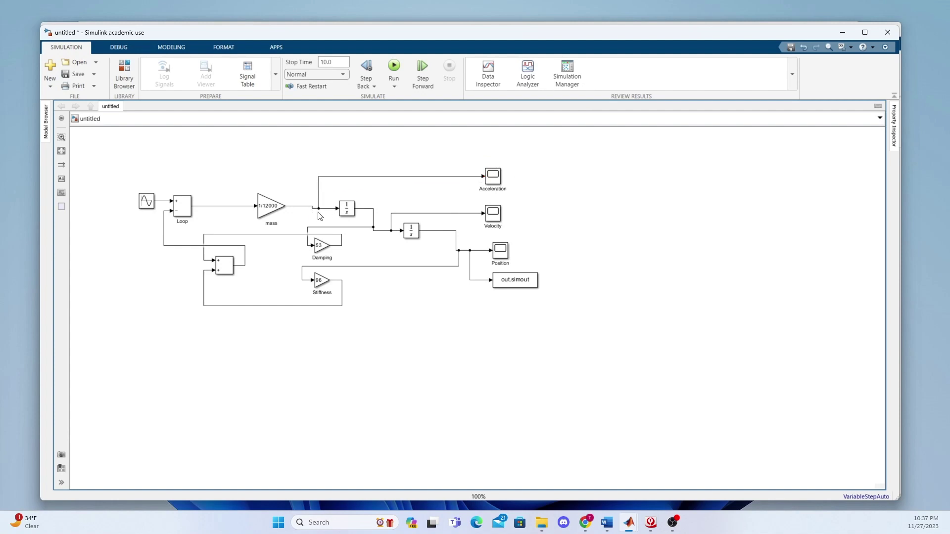
click(410, 233)
click(528, 262)
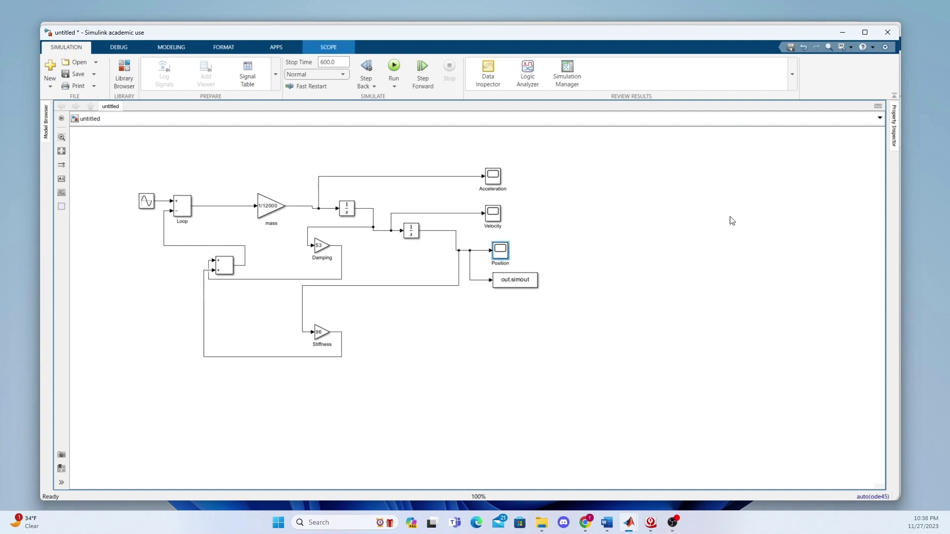
click(678, 240)
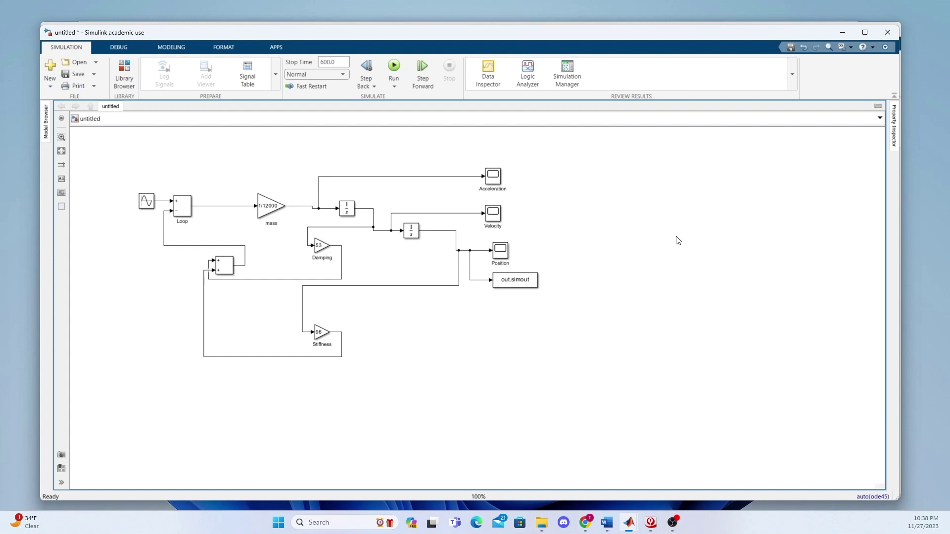
Step: Set the first integrator's initial condition to 0.001, apply it and close its parameters
click(347, 210)
double_click(346, 210)
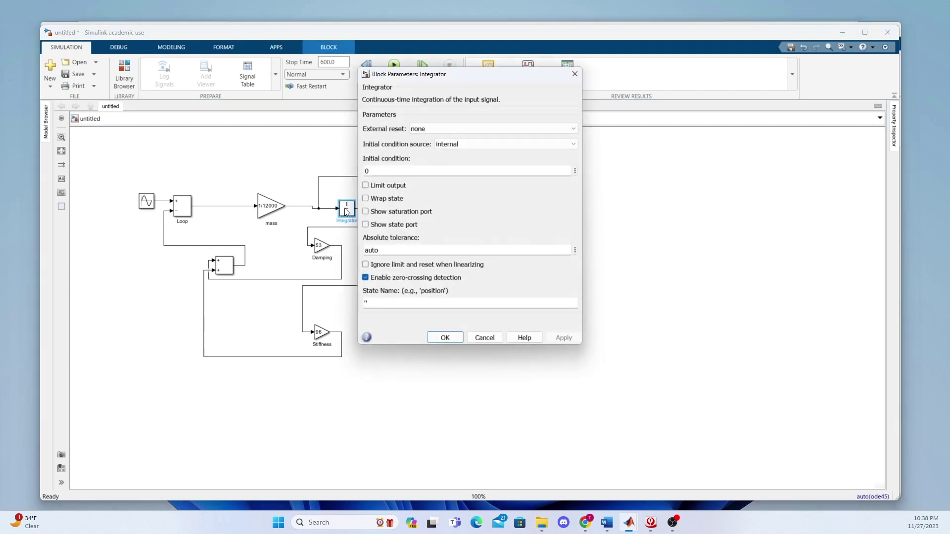
drag(365, 158, 413, 159)
click(382, 171)
drag(390, 74, 574, 130)
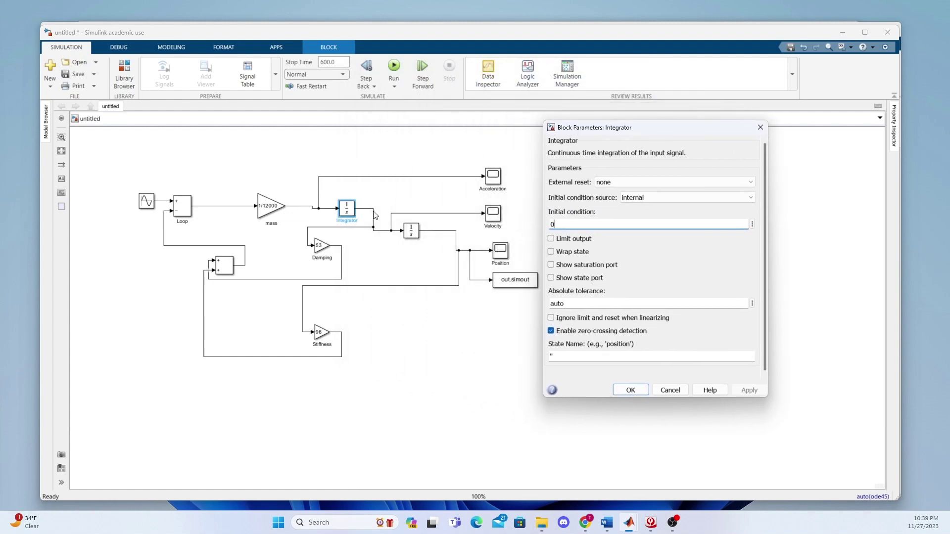
text(.001)
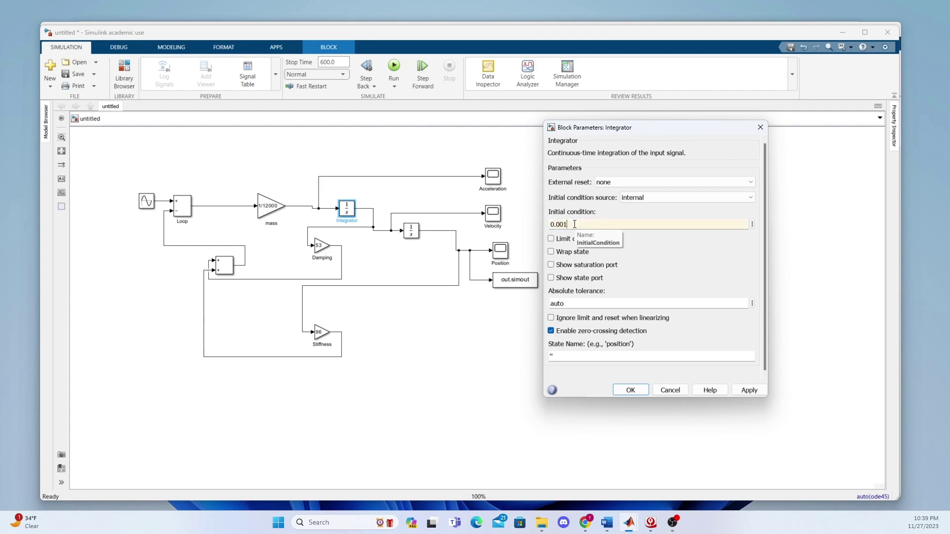
click(741, 391)
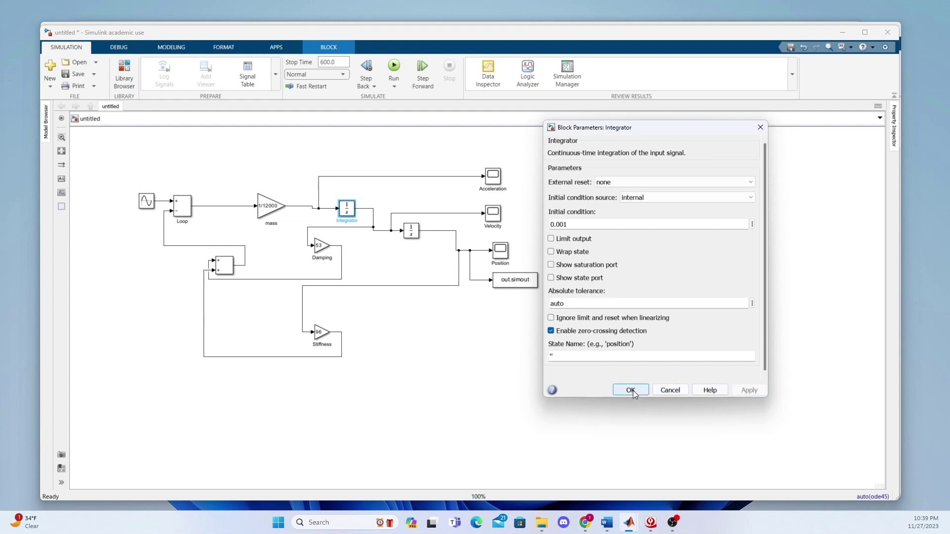
click(631, 390)
Step: Set the second integrator's initial condition to 0.005 and apply the change
double_click(411, 231)
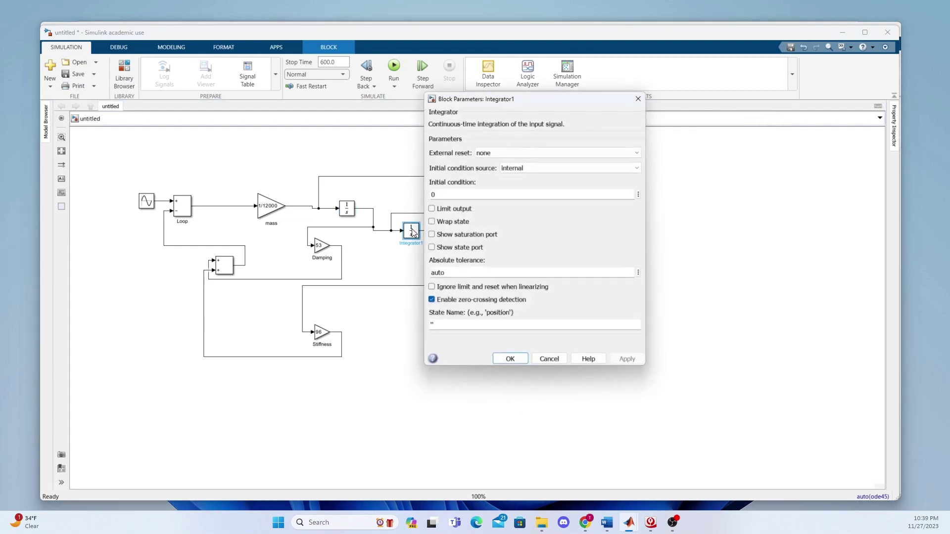
click(436, 194)
text(.0)
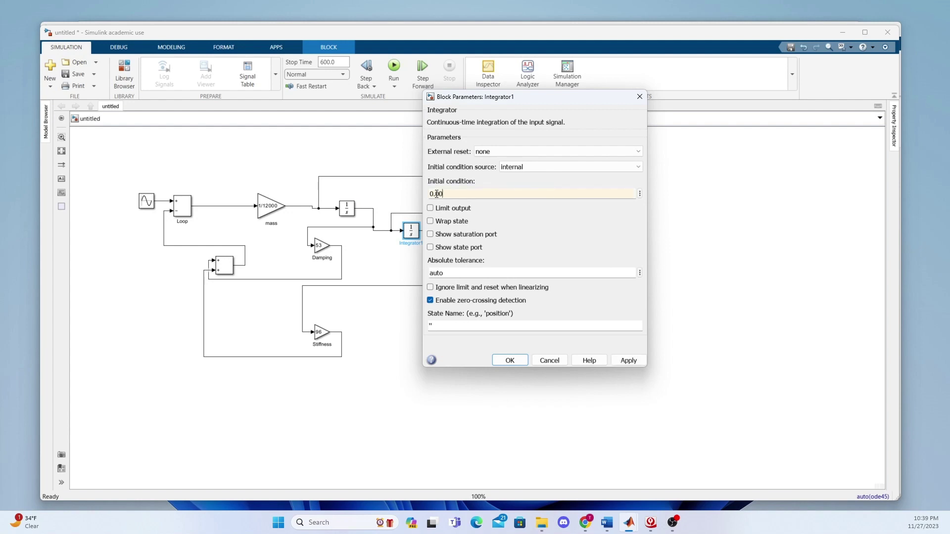
click(629, 361)
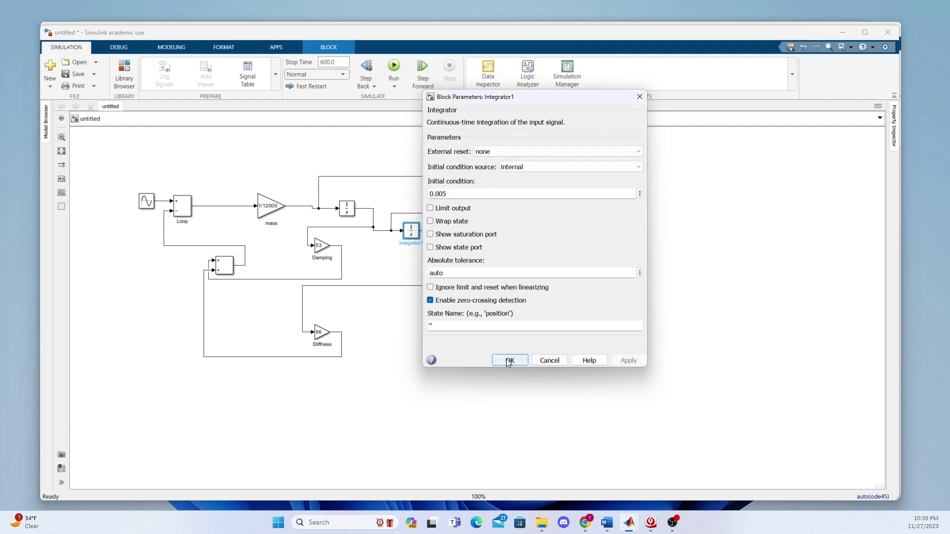
Step: Close the second integrator's parameters, then run the simulation and view the Position scope's plot
click(510, 360)
click(516, 322)
click(394, 67)
double_click(501, 251)
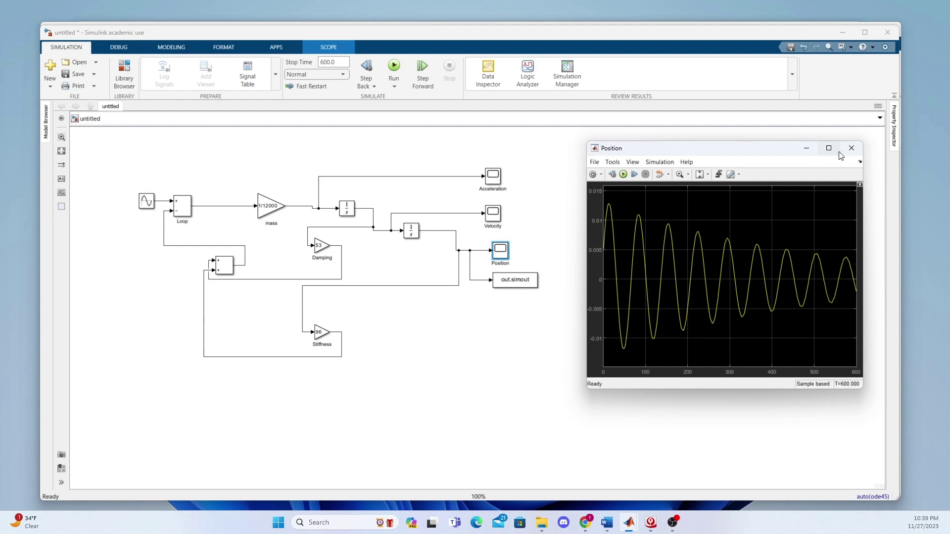
click(851, 148)
Step: View the velocity response over time in the Velocity scope and close it
click(492, 219)
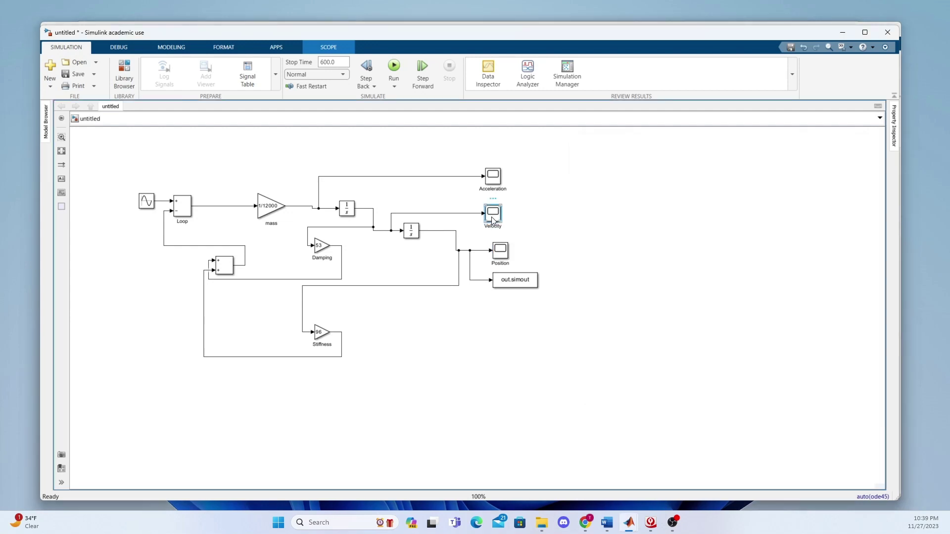
drag(0, 148, 666, 160)
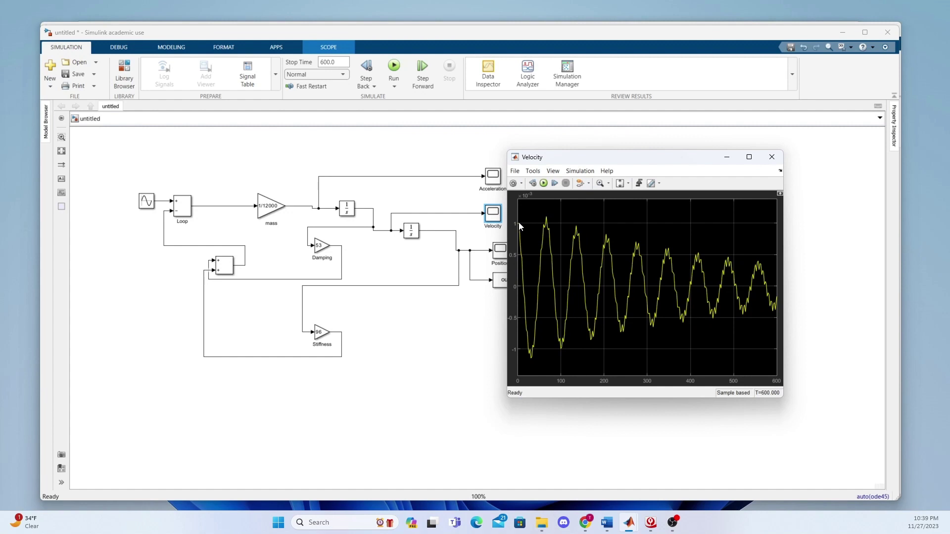
click(772, 157)
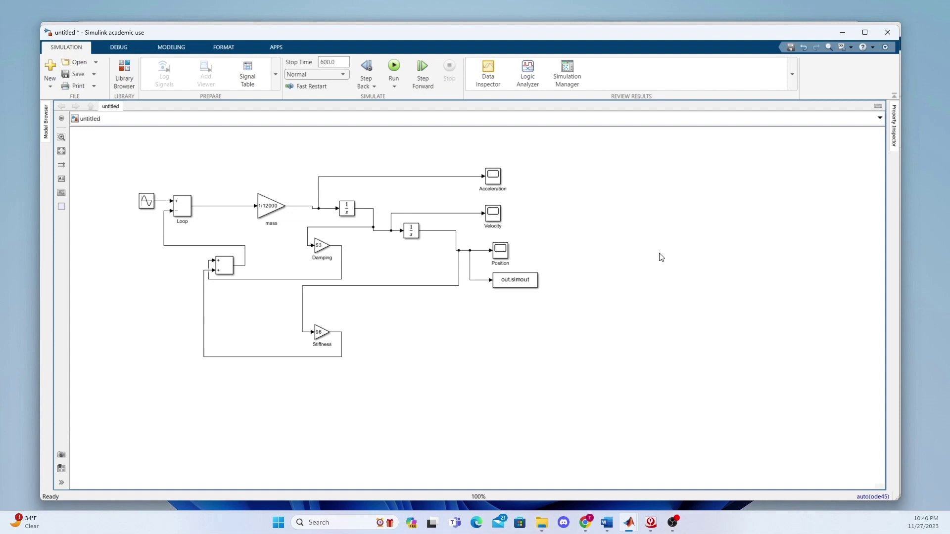
Step: Configure the Position scope to show the time-axis label and use Seconds as the time units
click(502, 254)
double_click(502, 254)
drag(674, 148, 616, 144)
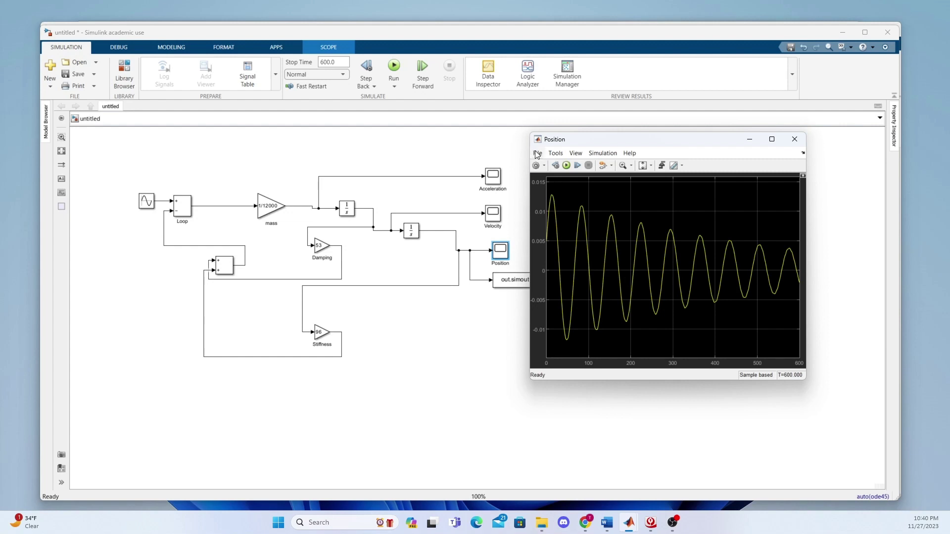
click(575, 157)
click(578, 156)
click(581, 156)
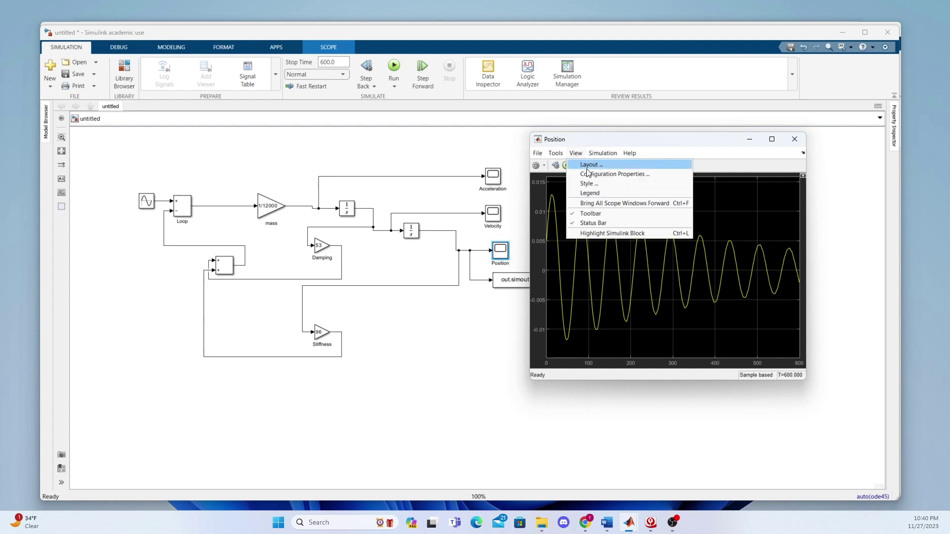
click(587, 174)
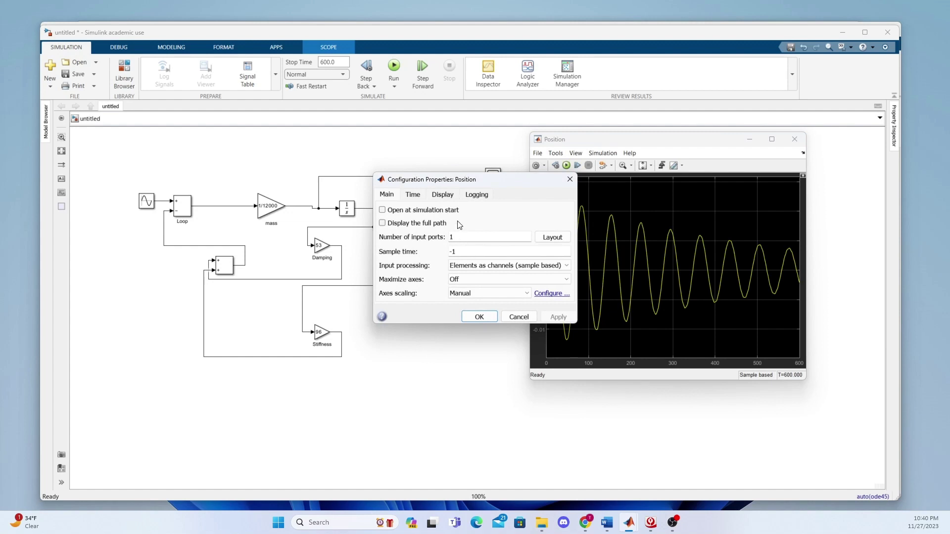
click(413, 195)
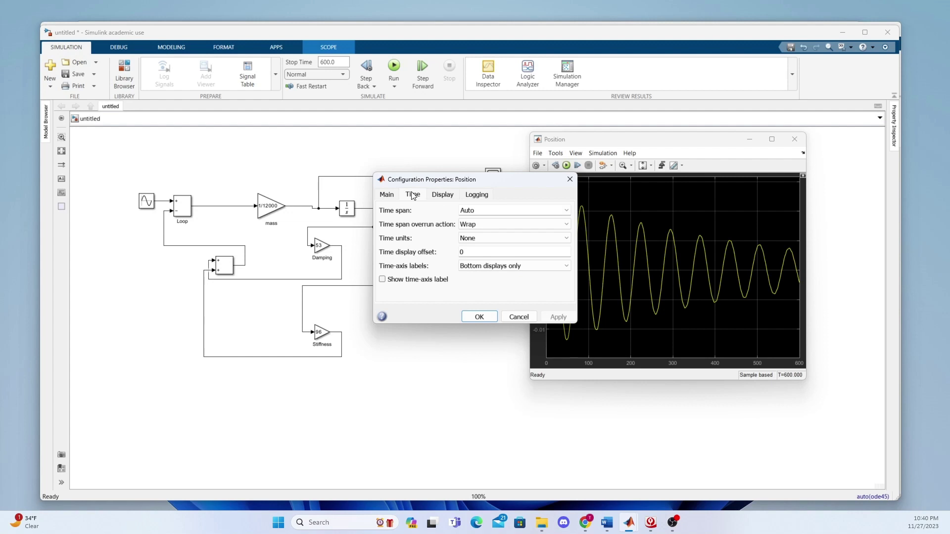
click(385, 280)
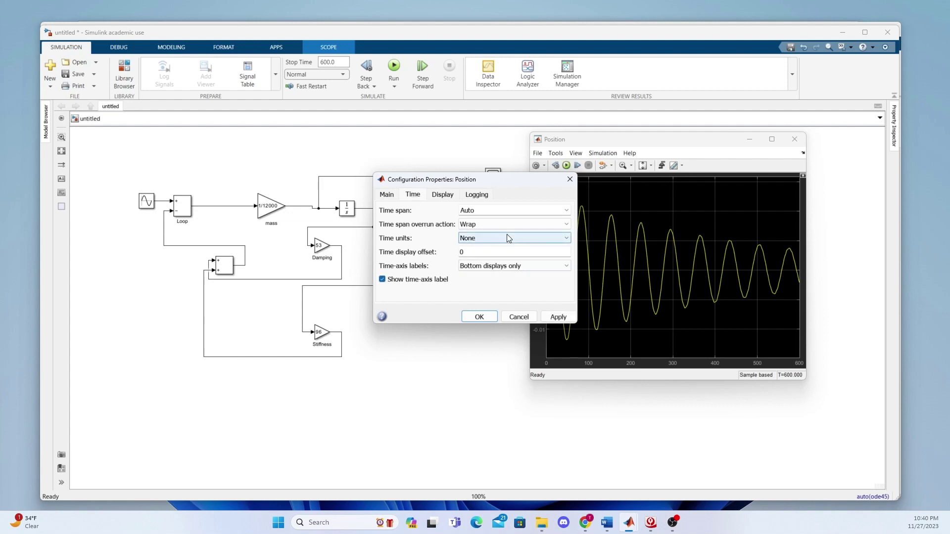
click(482, 238)
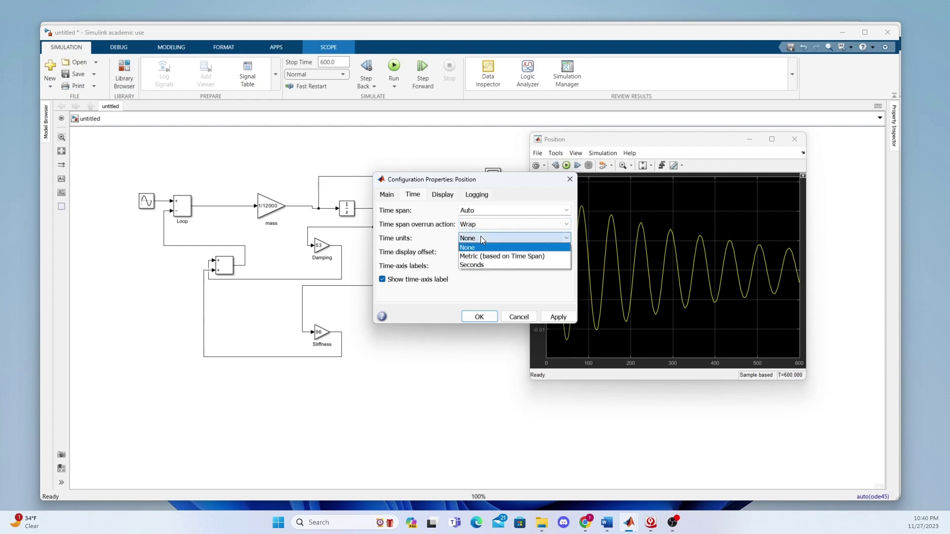
click(472, 264)
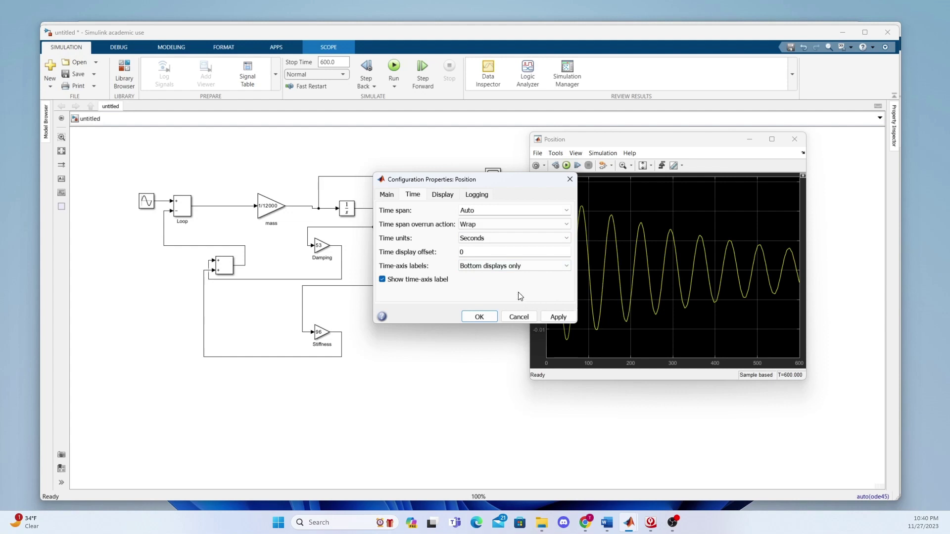
click(553, 315)
click(479, 317)
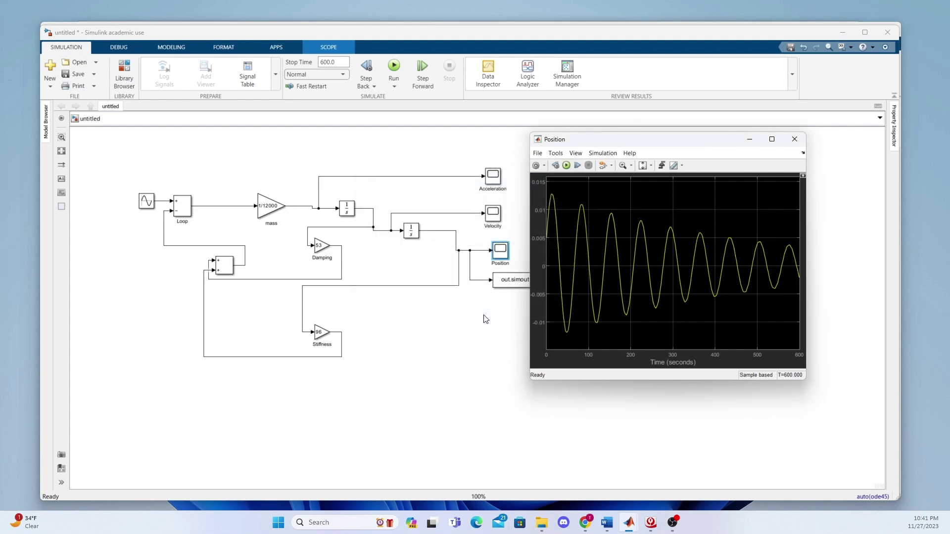
Step: Set the Position scope's Y-label to "Position (m)" and apply the change
click(601, 154)
mouse_move(585, 157)
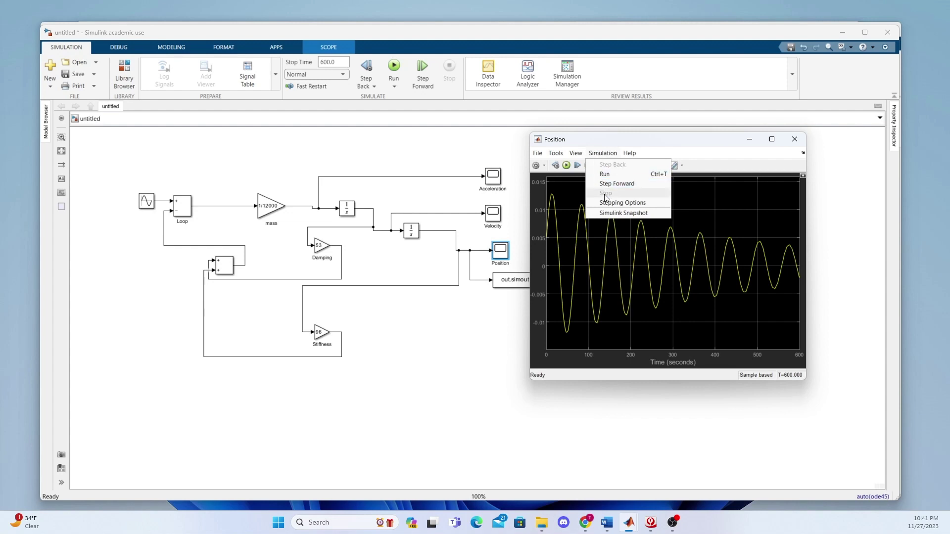
click(583, 174)
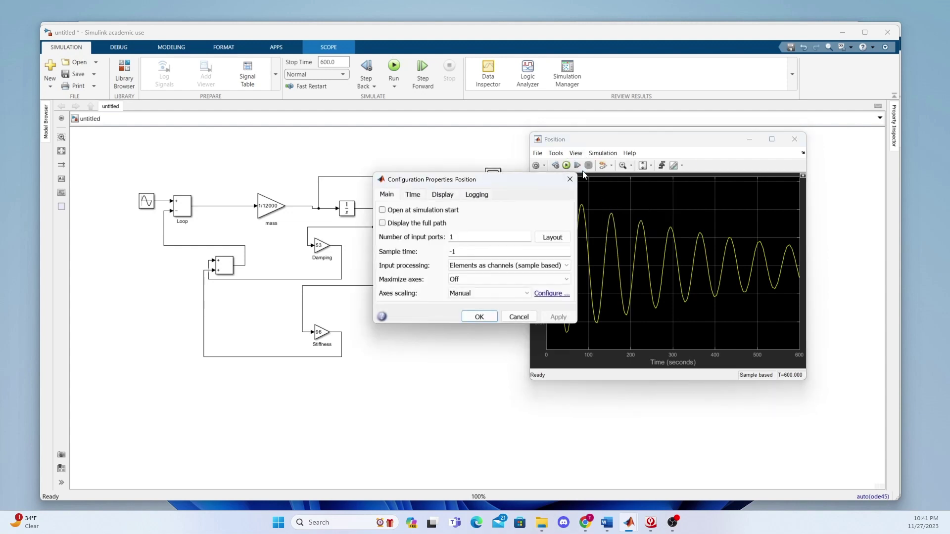
click(443, 195)
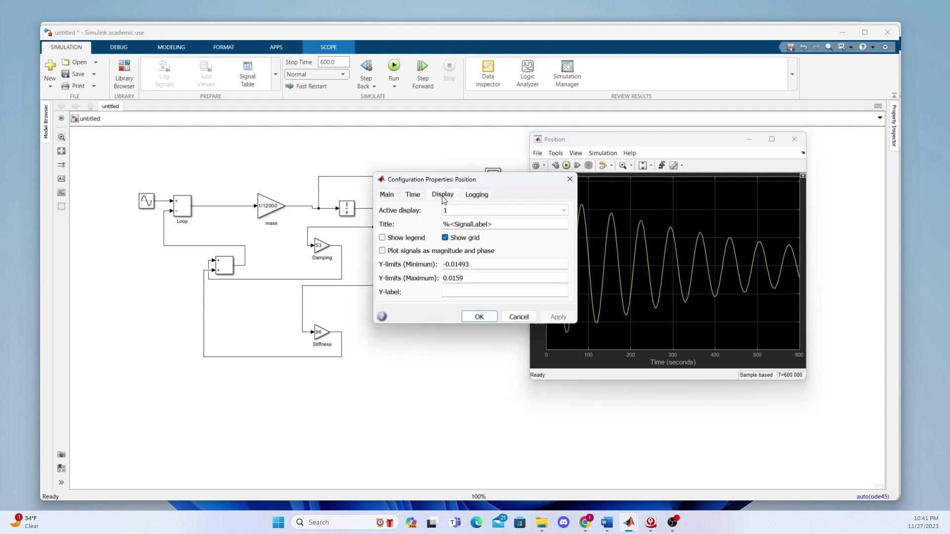
click(459, 293)
text(Position (m))
click(542, 321)
click(478, 320)
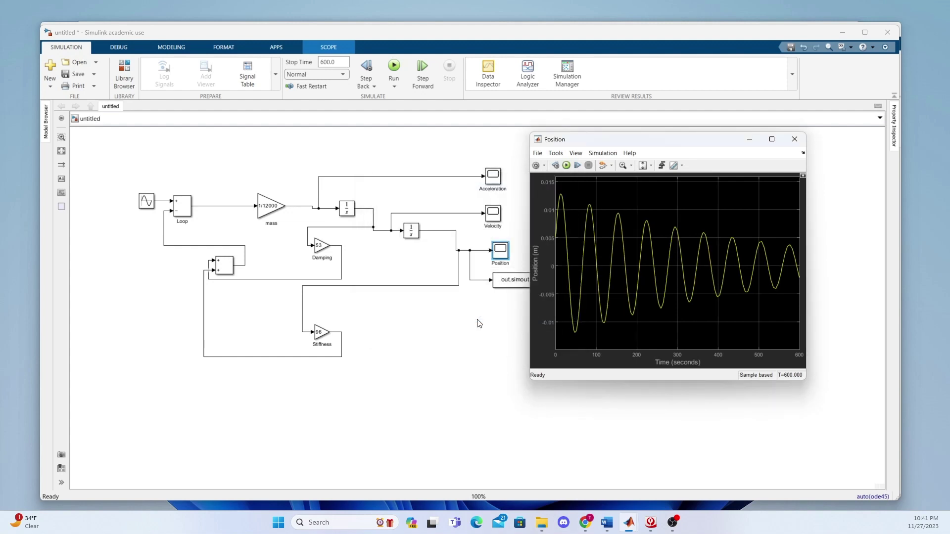
Step: Set the Position scope's plot title to "Position vs Time" and apply the change
click(603, 152)
click(603, 153)
click(577, 154)
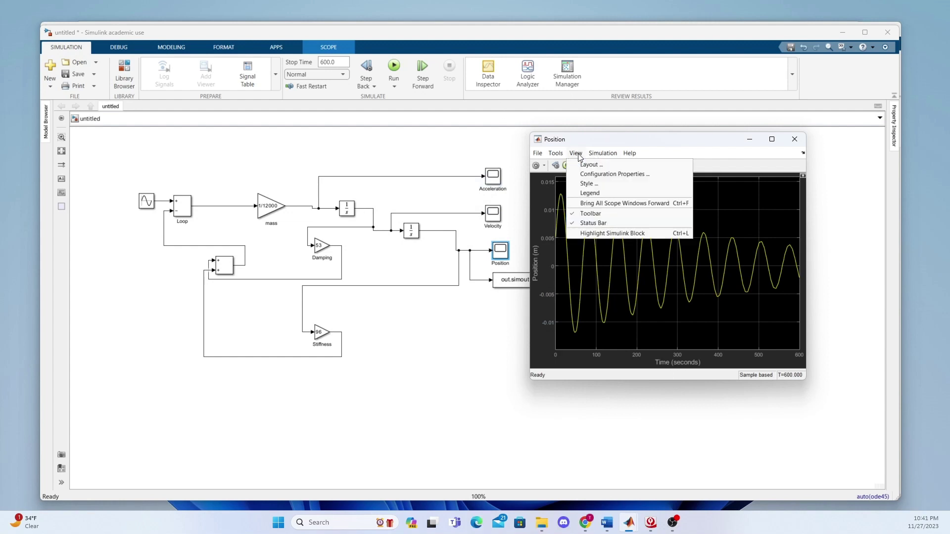
click(583, 174)
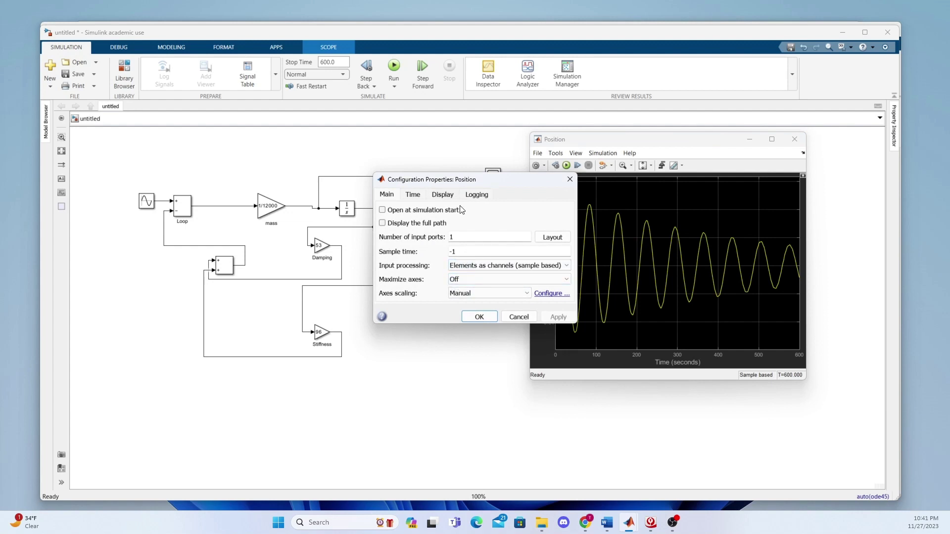
click(443, 195)
triple_click(505, 225)
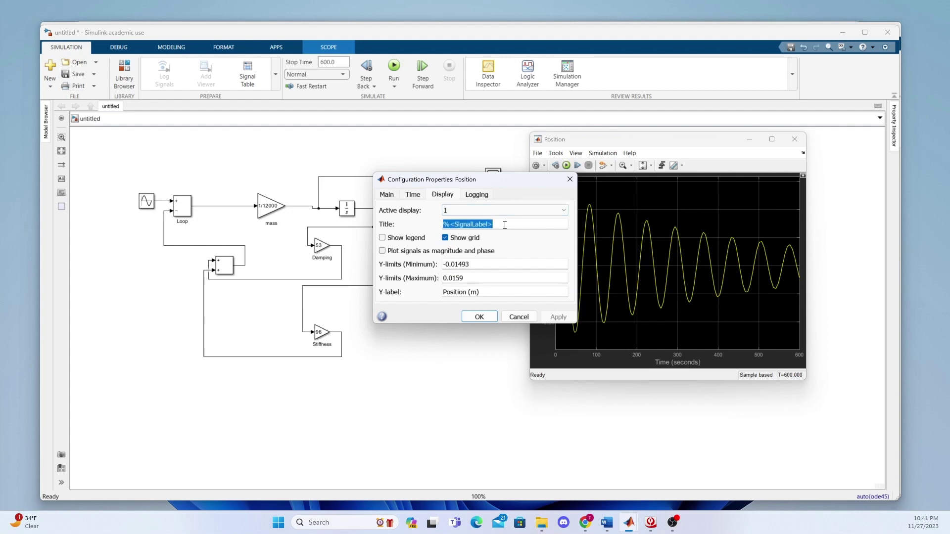
text(Posi)
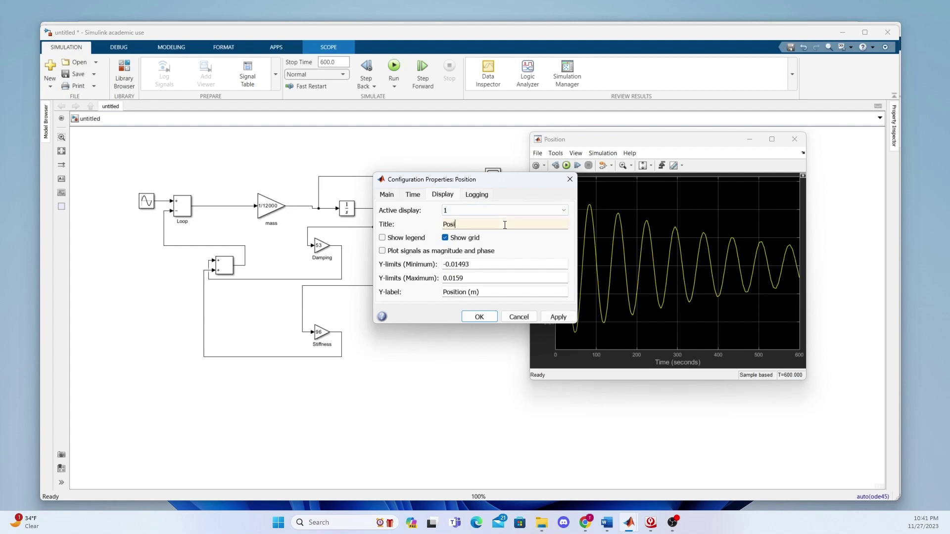
text(tion vs Time)
click(559, 317)
click(480, 317)
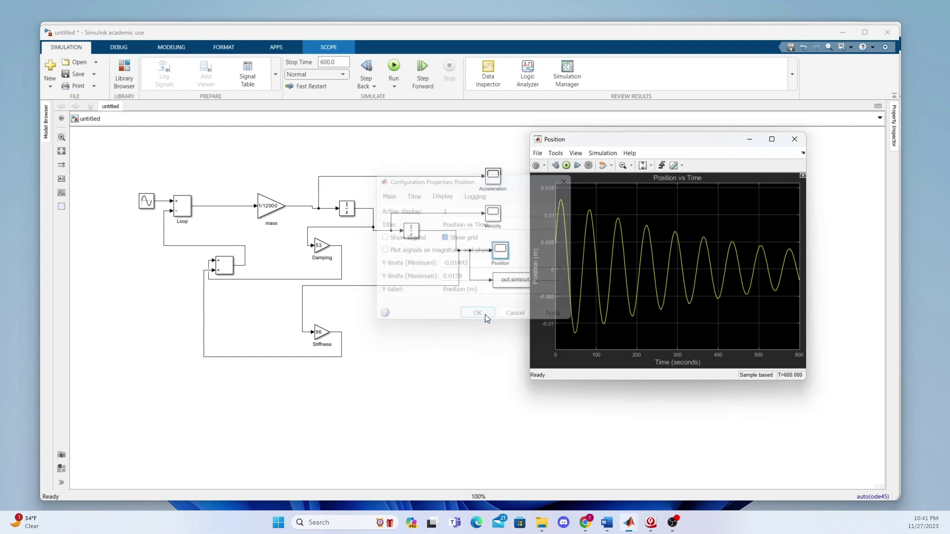
Step: Show the legend on the Position scope's plot
click(594, 154)
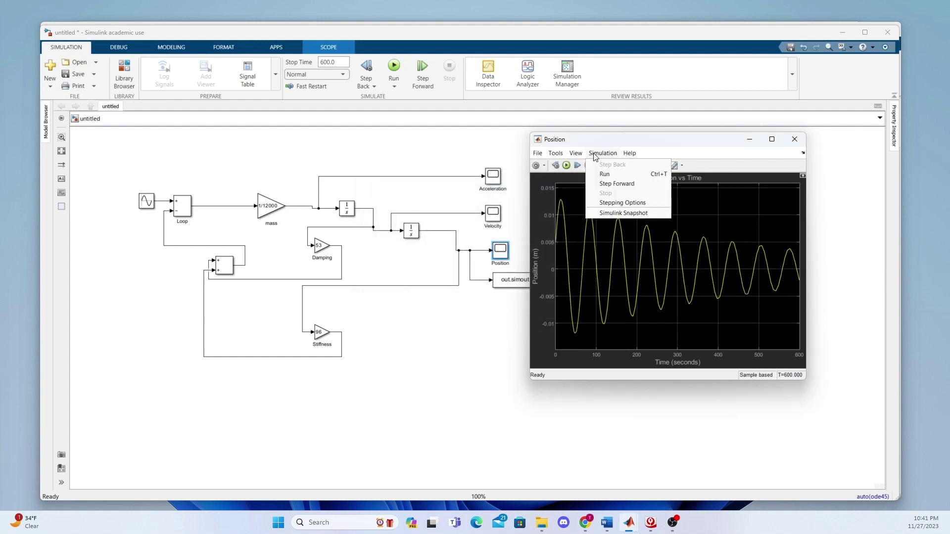
mouse_move(575, 153)
click(591, 194)
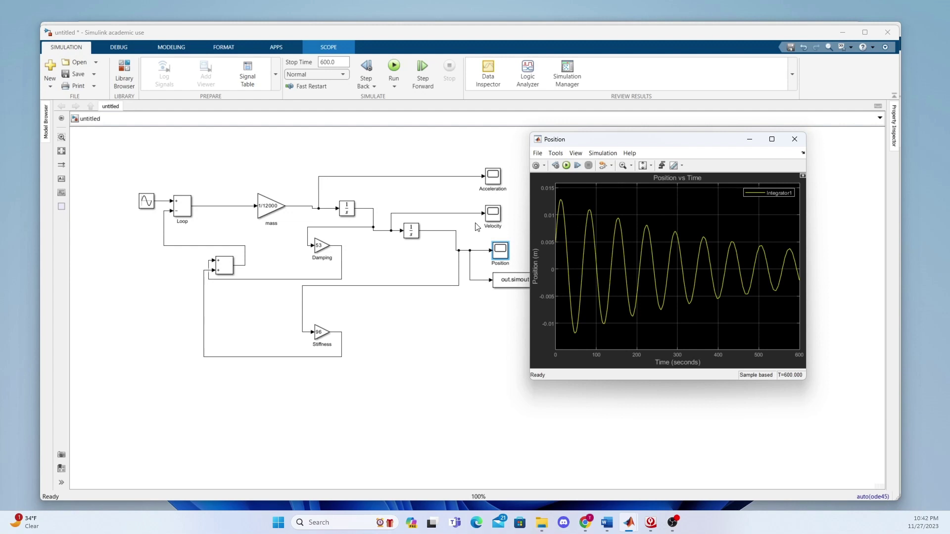
Step: Rename the second integrator block "position data", then rerun the simulation and reopen the Position scope
click(409, 234)
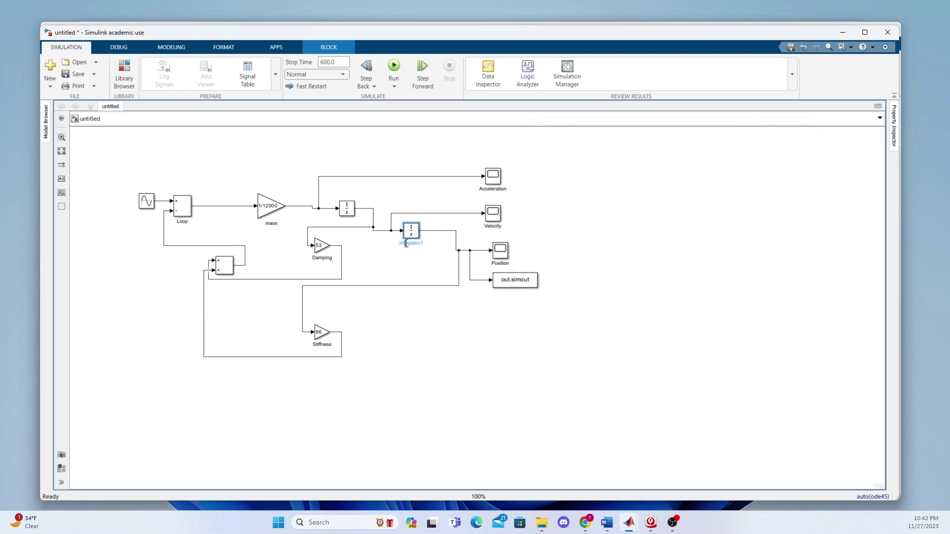
double_click(410, 243)
key(BackSpace)
text(posit)
key(BackSpace)
key(BackSpace)
key(BackSpace)
text(sition data)
click(417, 272)
click(394, 69)
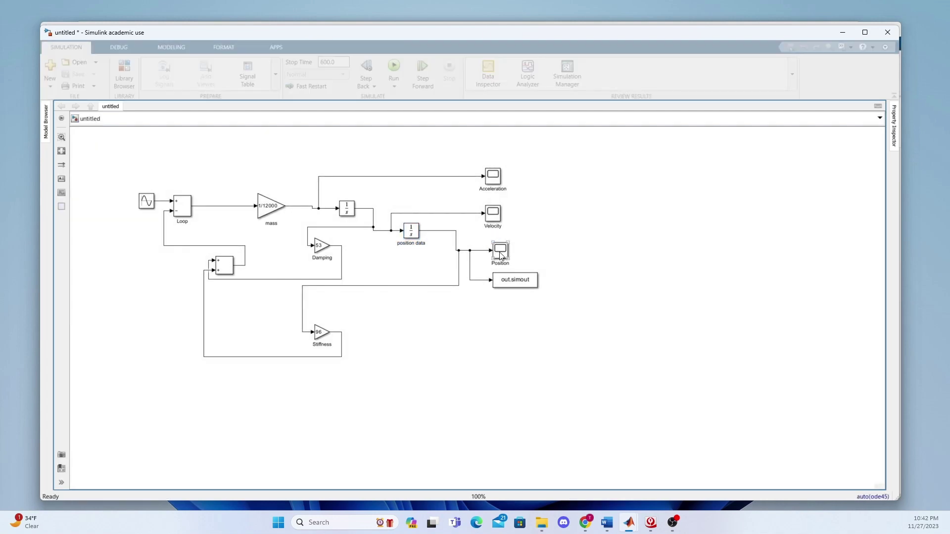
double_click(500, 253)
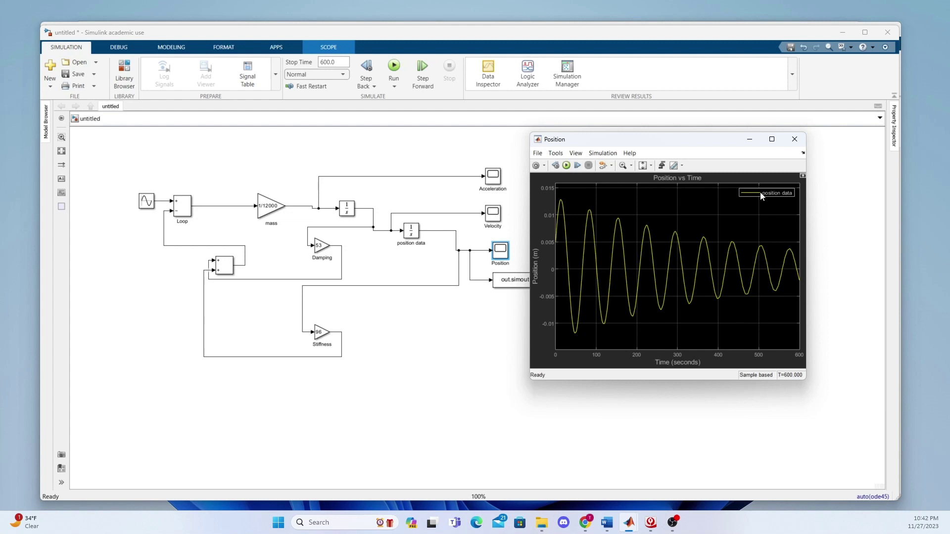
Step: Print the Position scope's plot to a figure, look at its saving options, and close the figure and scope
click(538, 153)
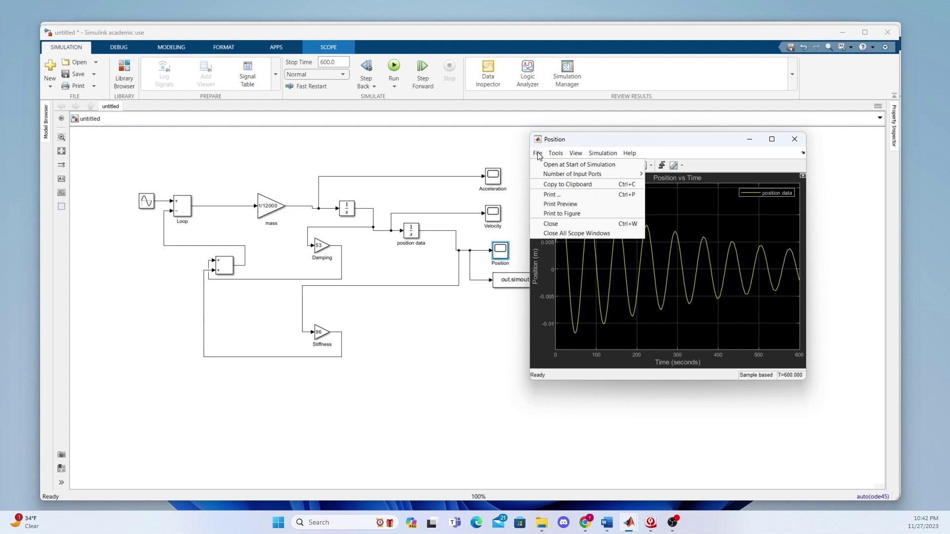
click(574, 214)
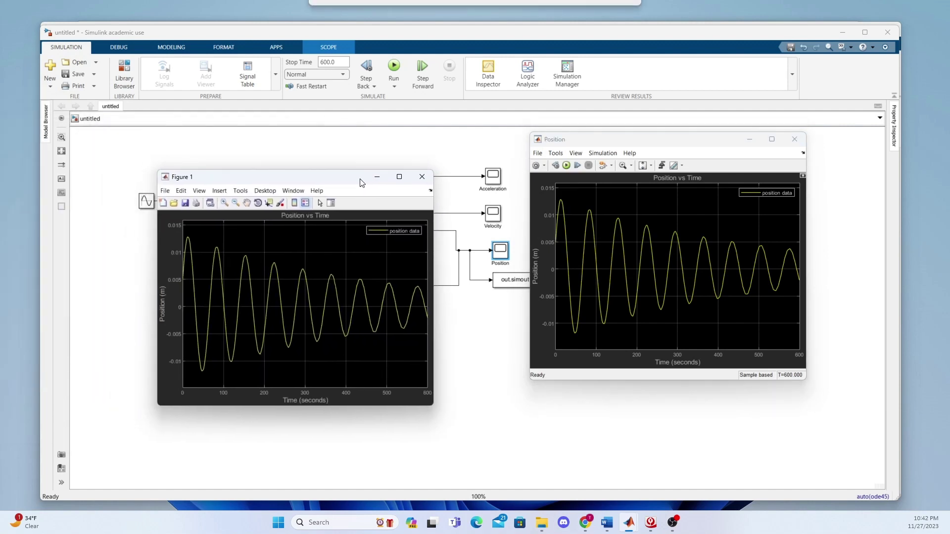
click(166, 185)
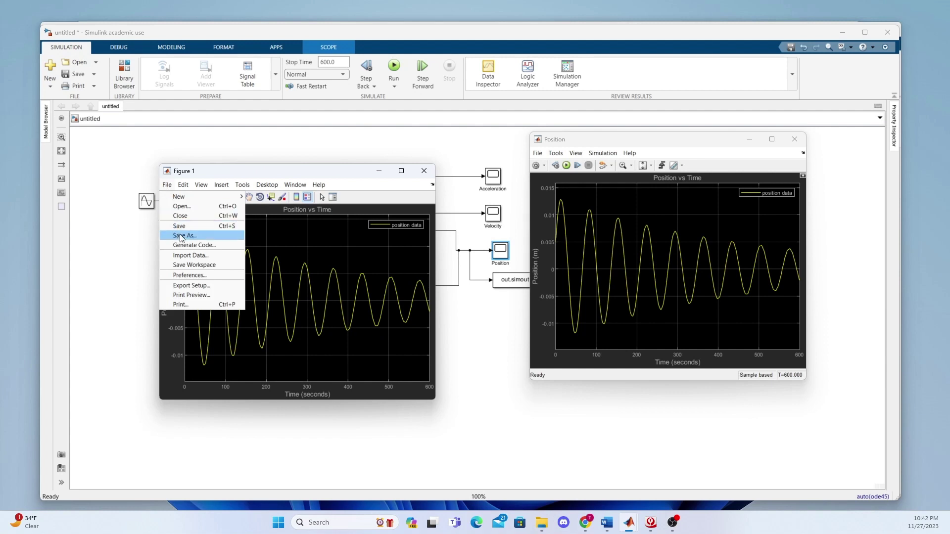
click(424, 171)
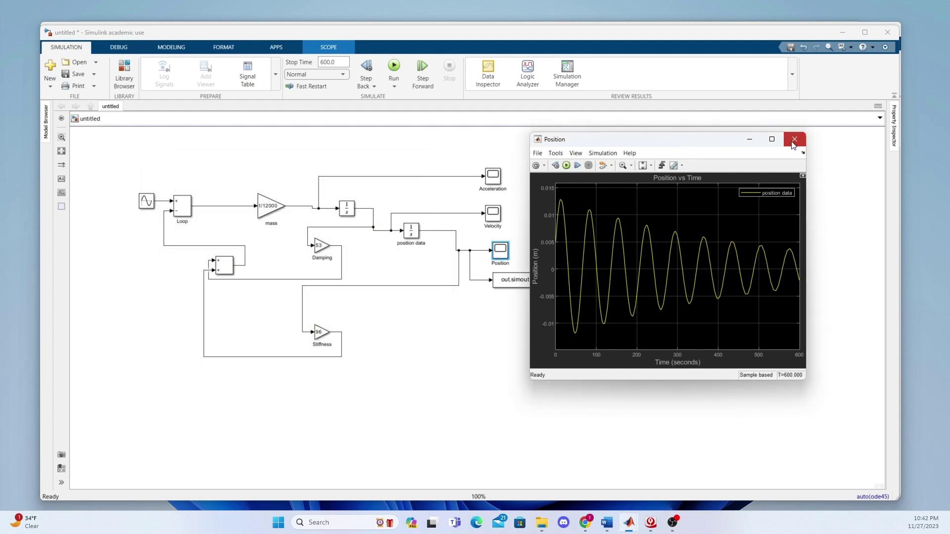
click(795, 140)
Step: Switch to the main MATLAB window and open the workspace variable out, which holds the simulation output
click(521, 285)
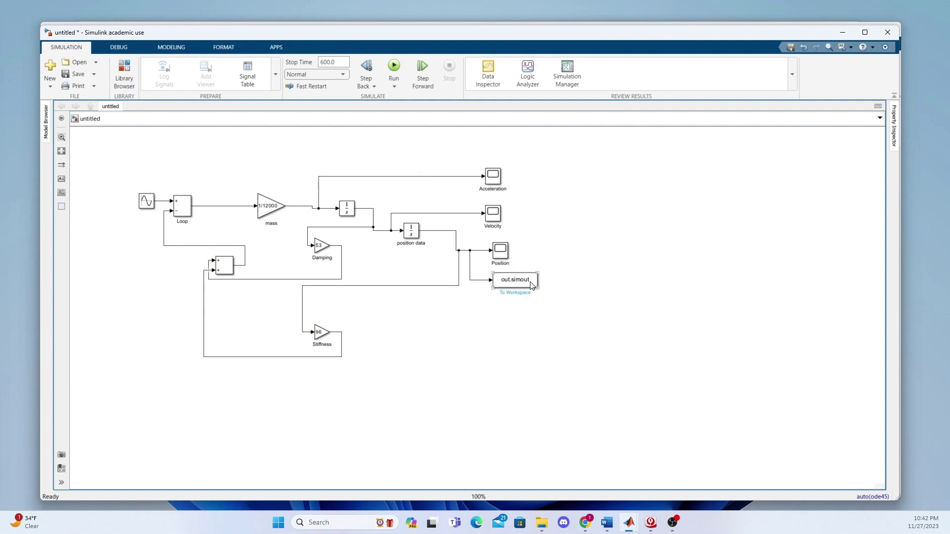
click(572, 386)
mouse_move(685, 511)
click(629, 522)
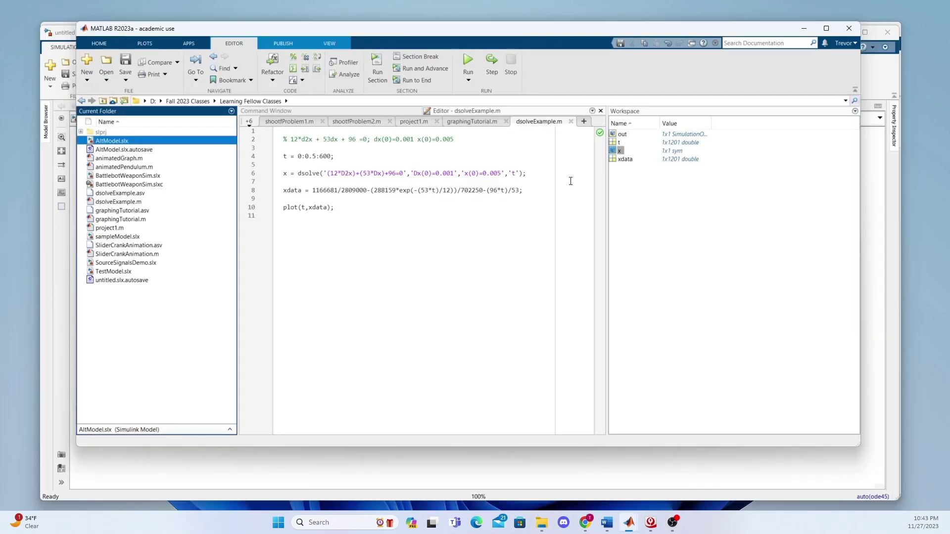
click(642, 185)
click(623, 136)
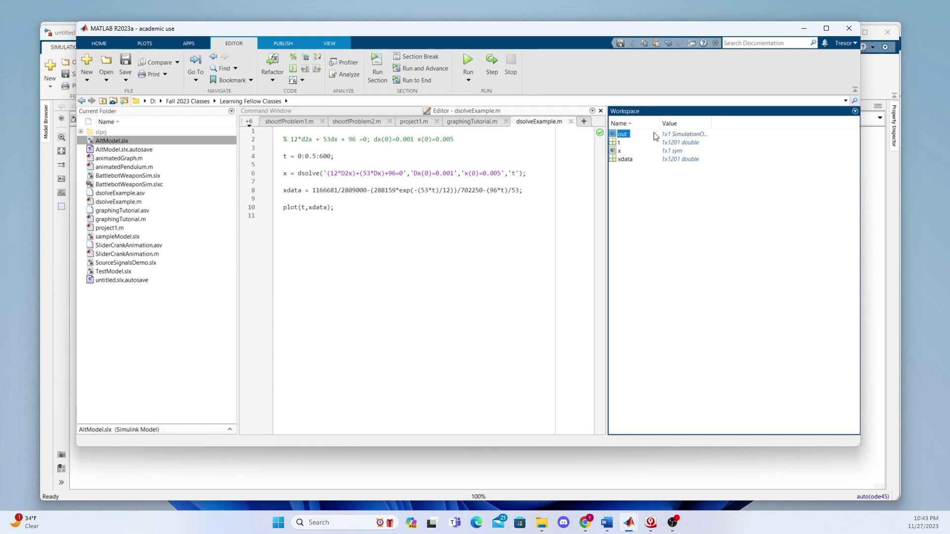
double_click(623, 134)
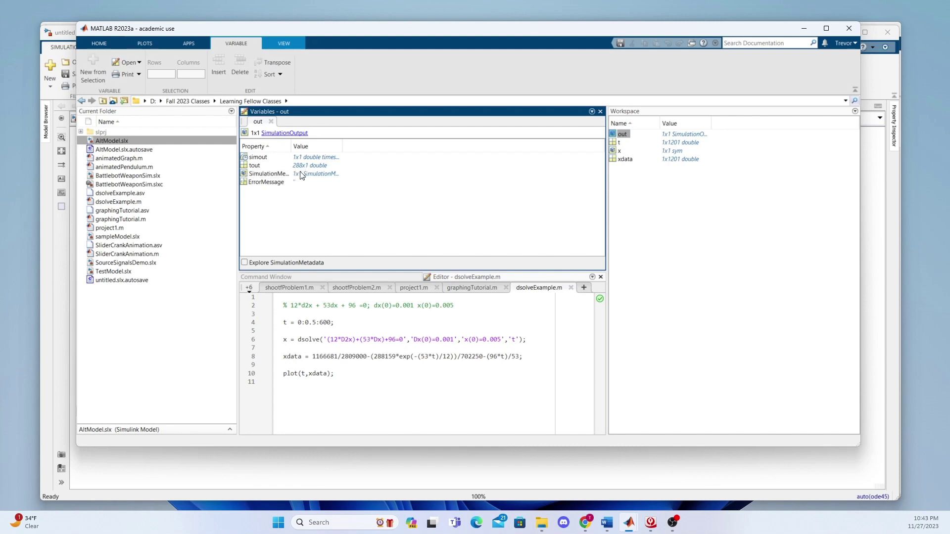
Step: Open the simout time series inside out, examine its time and data values, and return to the Simulink model
click(244, 173)
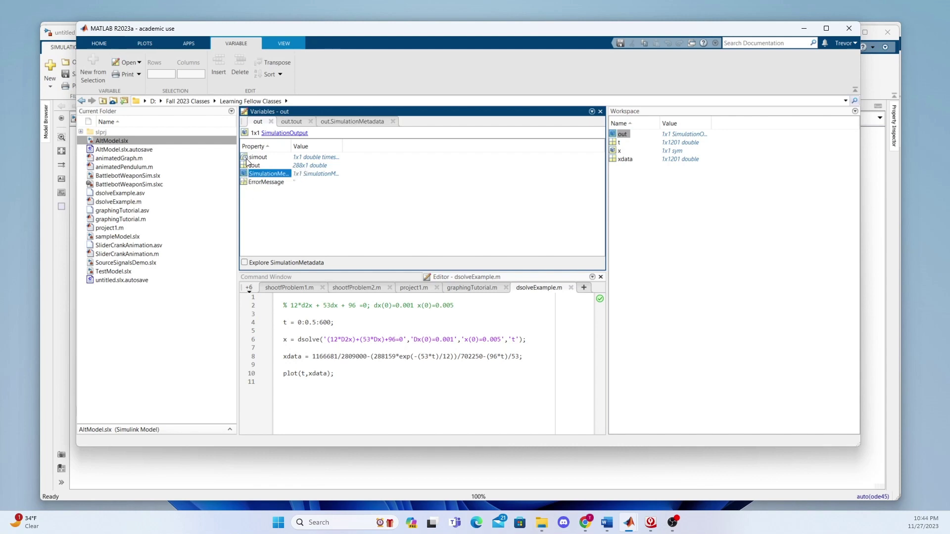
double_click(245, 159)
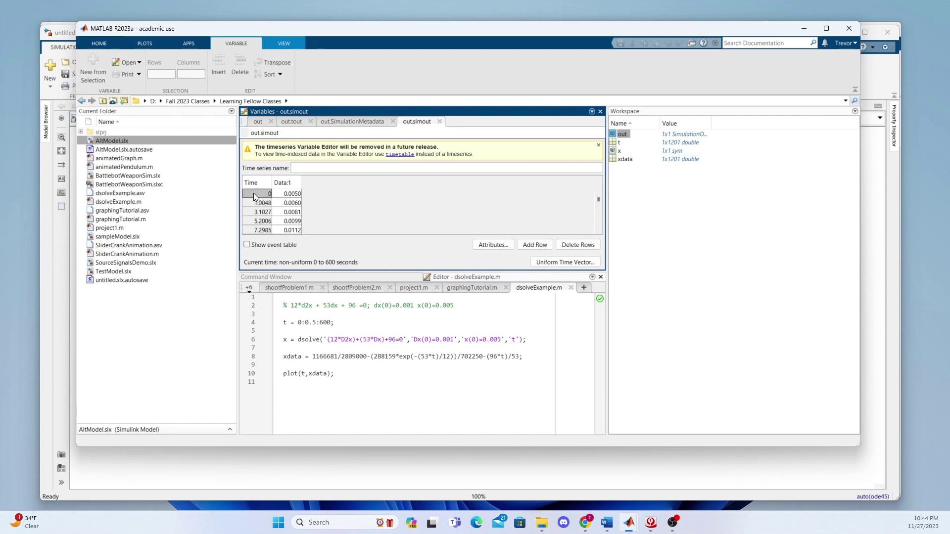
click(291, 194)
scroll(298, 223, down, 20)
scroll(298, 209, down, 15)
click(615, 479)
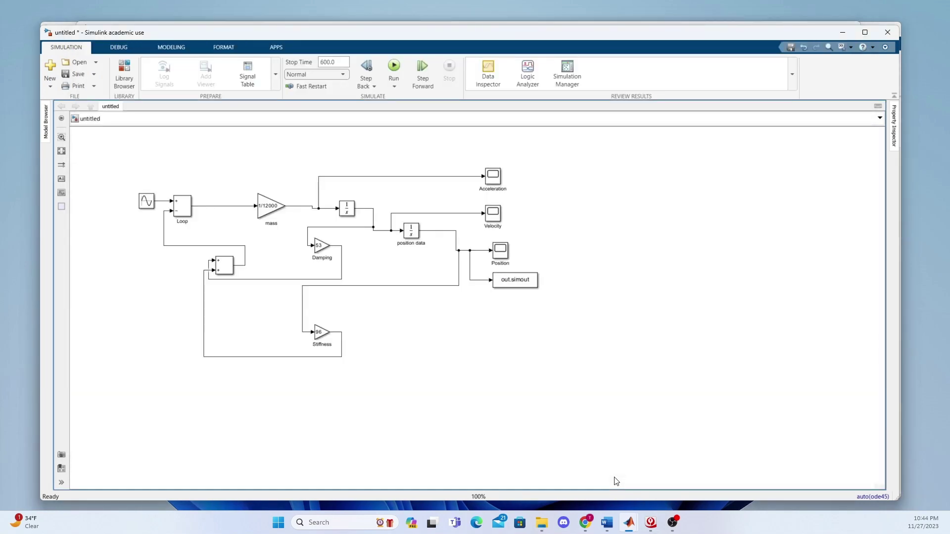